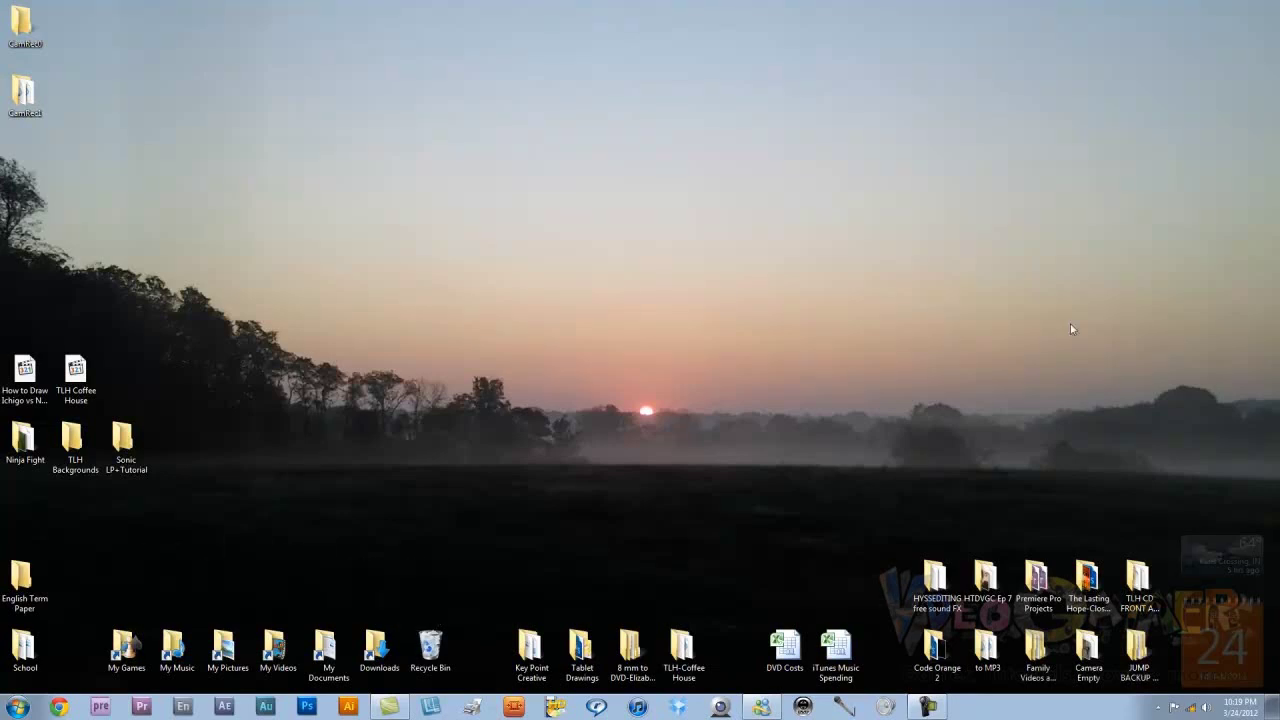
Launch Premiere Pro and create a new project named 'Sonic LP 1'
{"action": "left_click", "coordinate": [143, 707]}
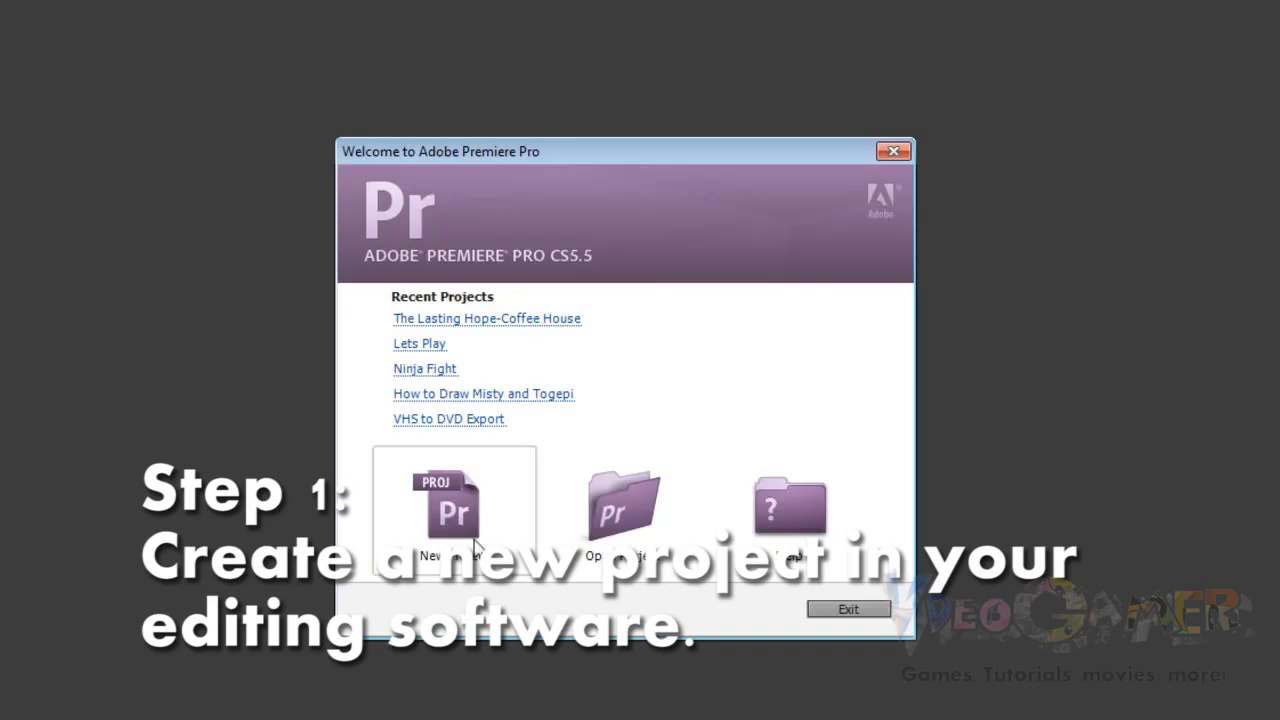
{"action": "left_click", "coordinate": [476, 544]}
{"action": "type", "text": "Sonic LP 1"}
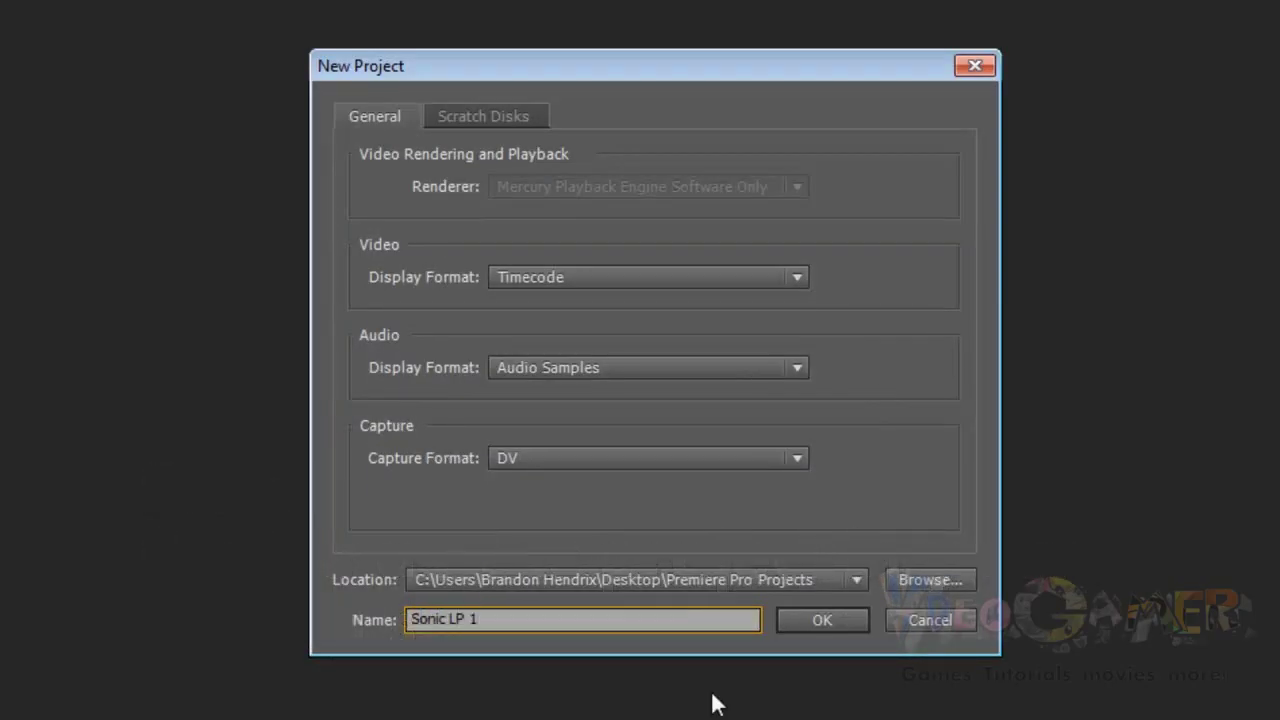
{"action": "left_click", "coordinate": [851, 622]}
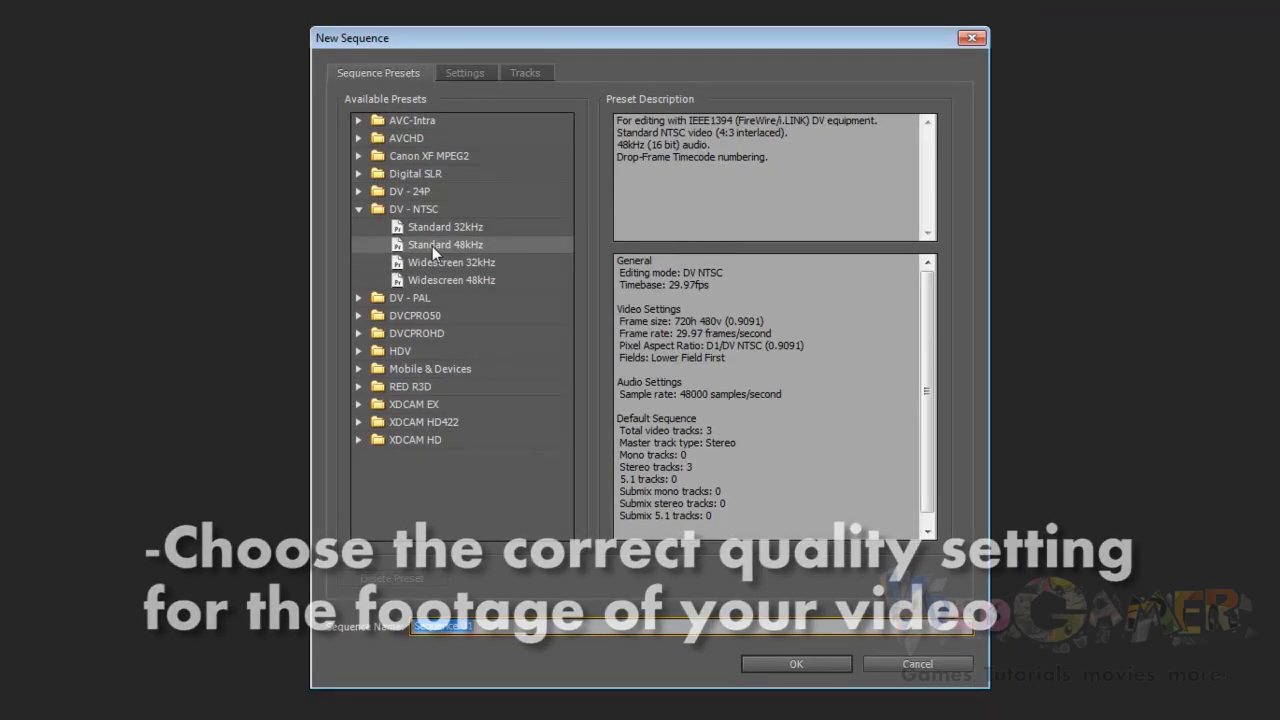
Create Sequence 01 using the DV-NTSC Standard 48kHz preset
{"action": "left_click", "coordinate": [415, 247]}
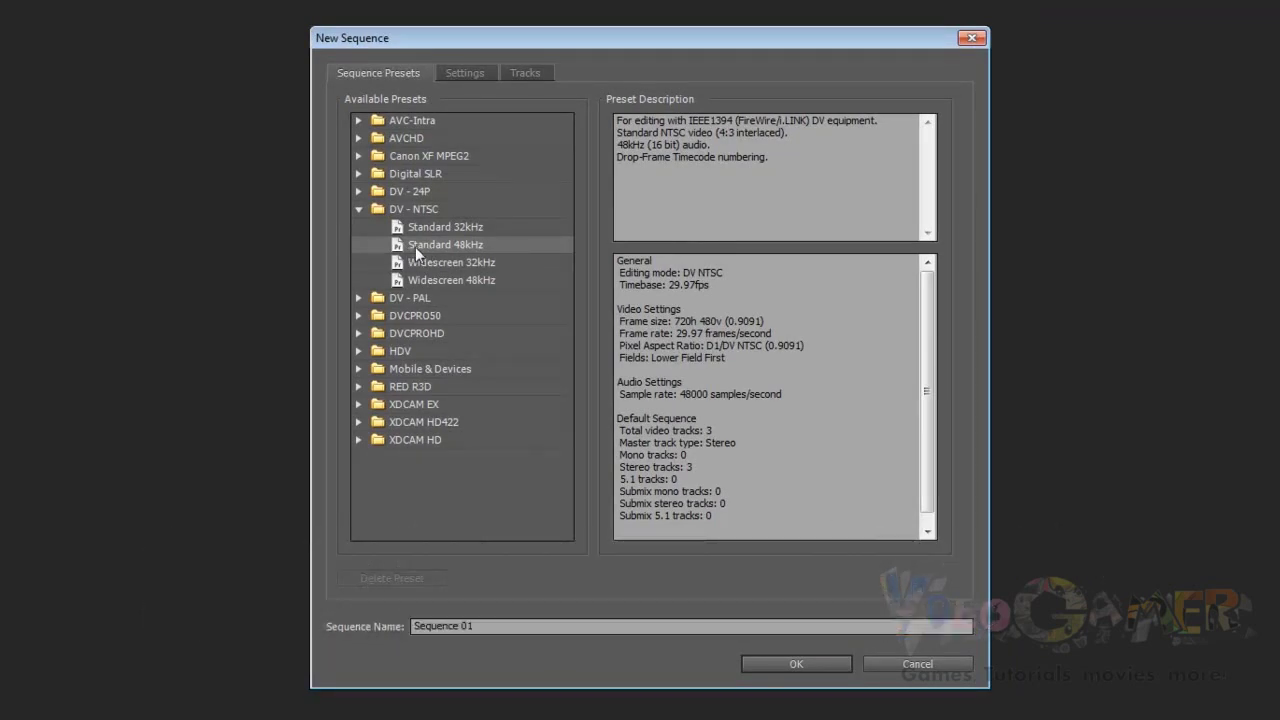
{"action": "left_click", "coordinate": [776, 659]}
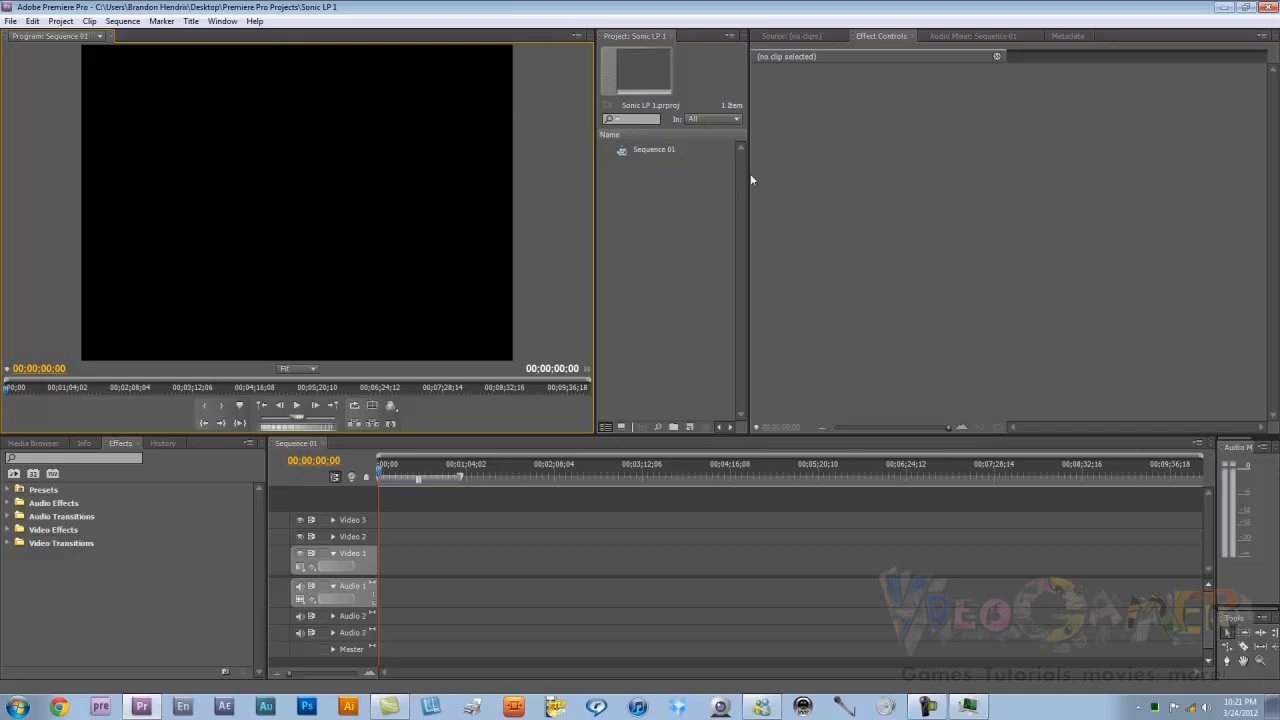
Import 20120323-071234.MPG and Sonic LP.wma from the Desktop's Sonic LP+Tutorial folder
{"action": "left_click_drag", "start_coordinate": [752, 180], "coordinate": [929, 173]}
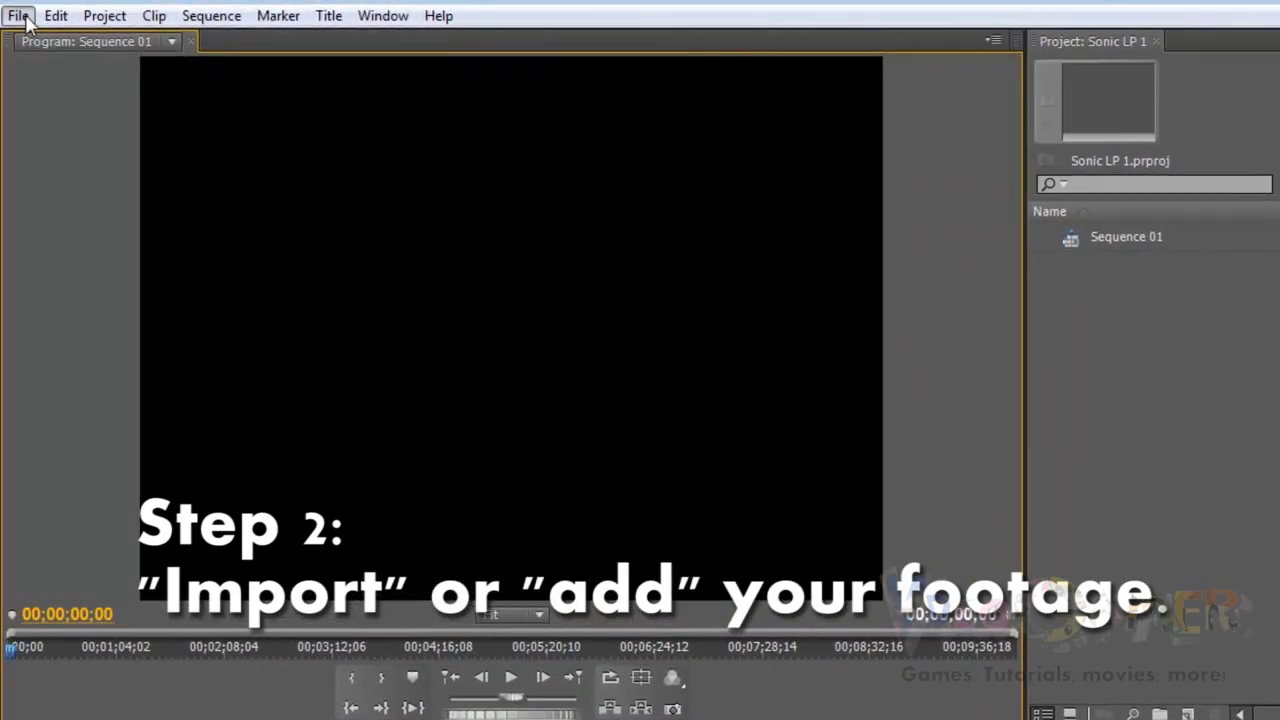
{"action": "left_click", "coordinate": [20, 16]}
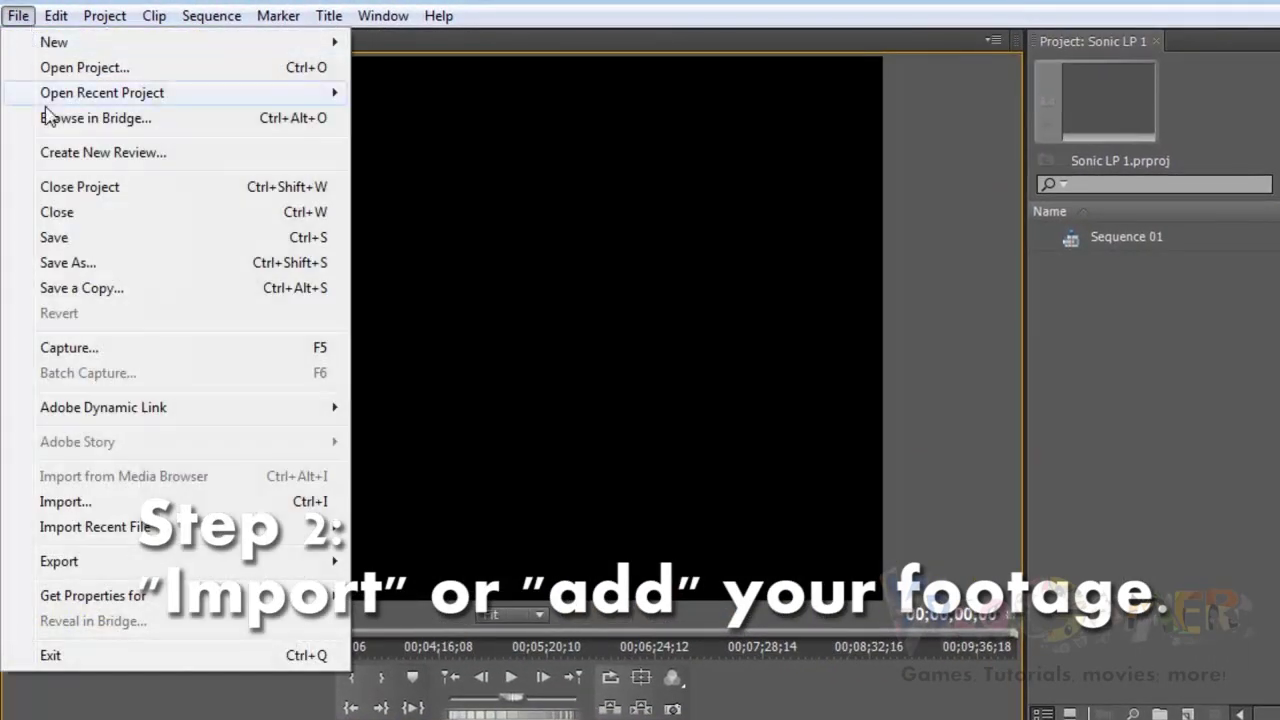
{"action": "left_click", "coordinate": [127, 505]}
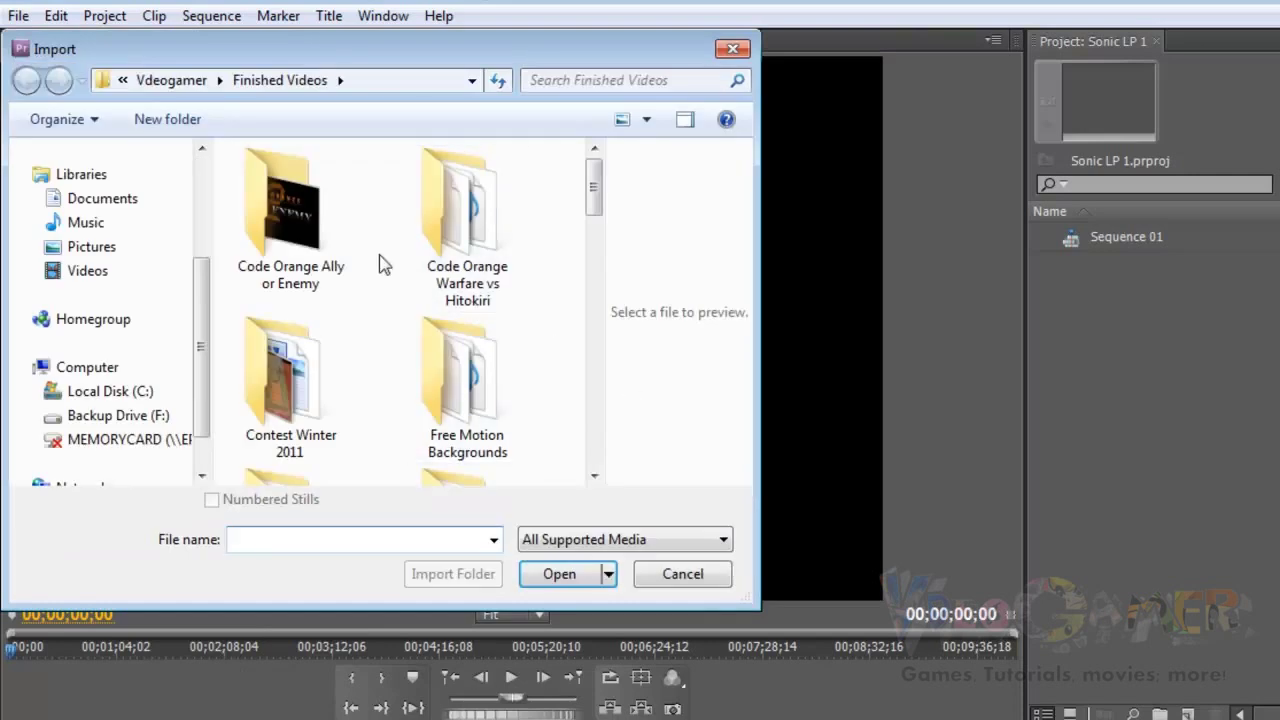
{"action": "left_click_drag", "start_coordinate": [200, 300], "coordinate": [200, 170]}
{"action": "left_click", "coordinate": [151, 235]}
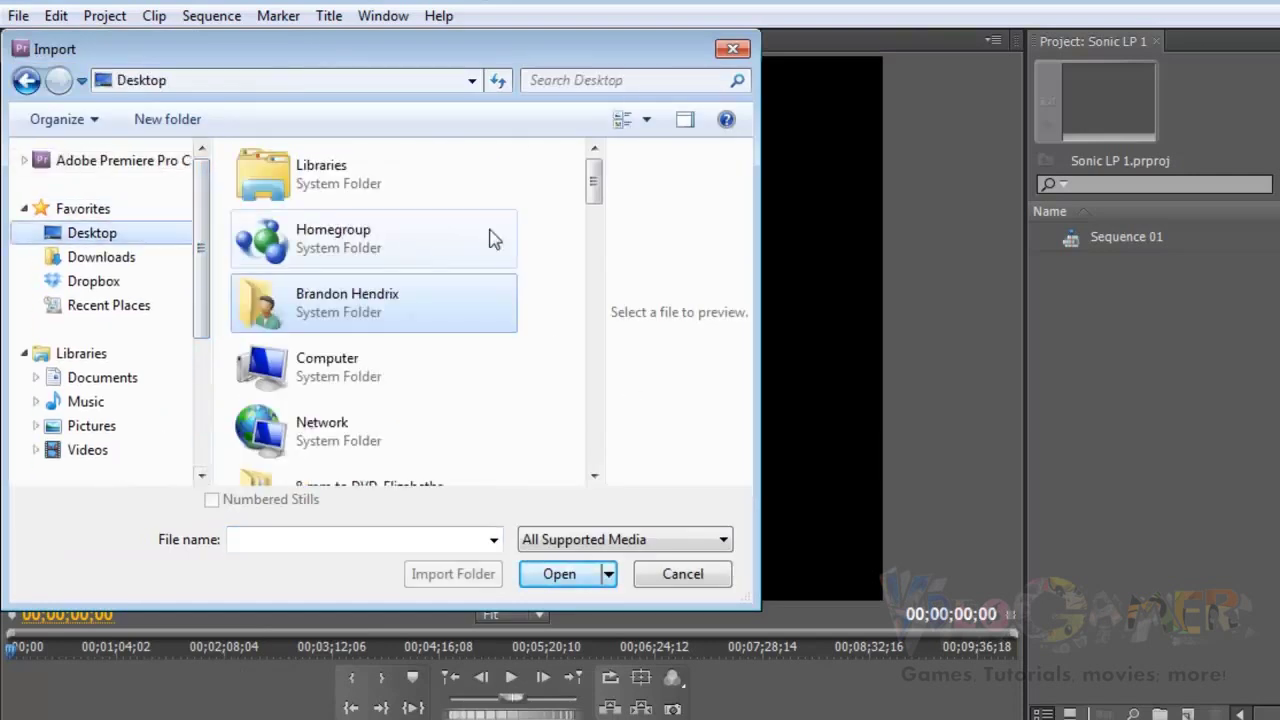
{"action": "left_click_drag", "start_coordinate": [591, 192], "coordinate": [589, 331]}
{"action": "double_click", "coordinate": [417, 395]}
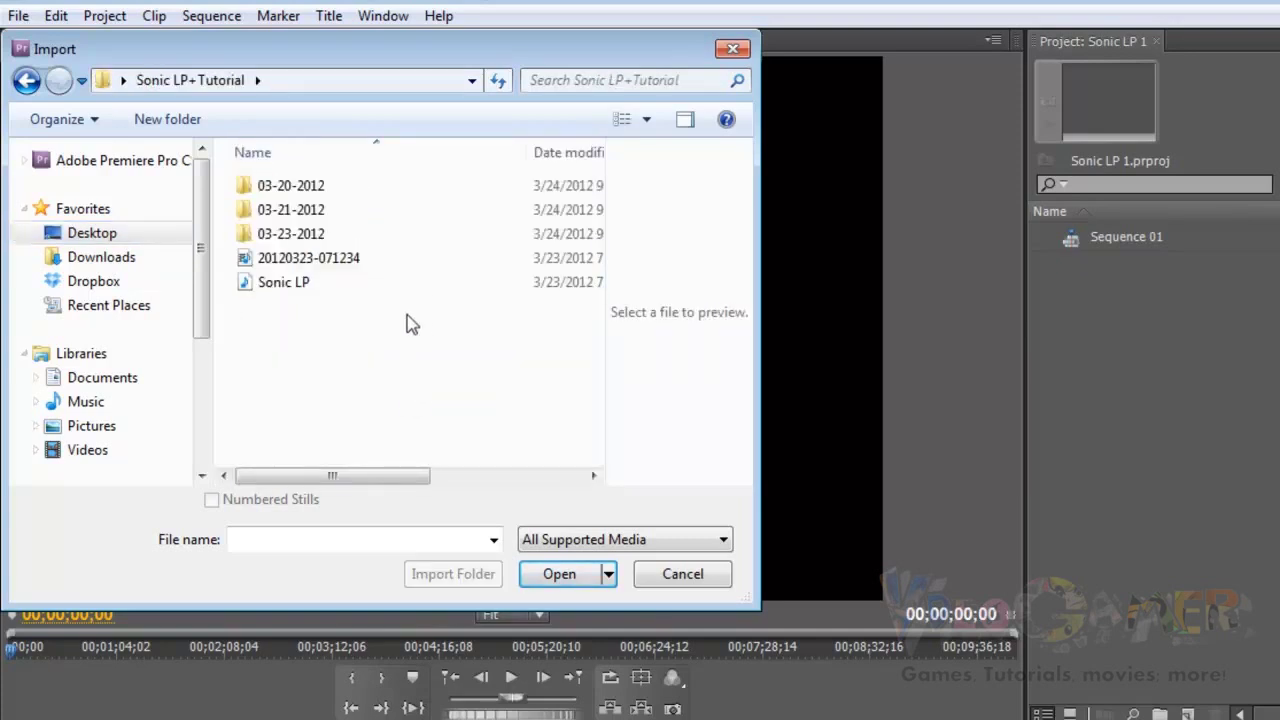
{"action": "left_click_drag", "start_coordinate": [340, 312], "coordinate": [279, 280]}
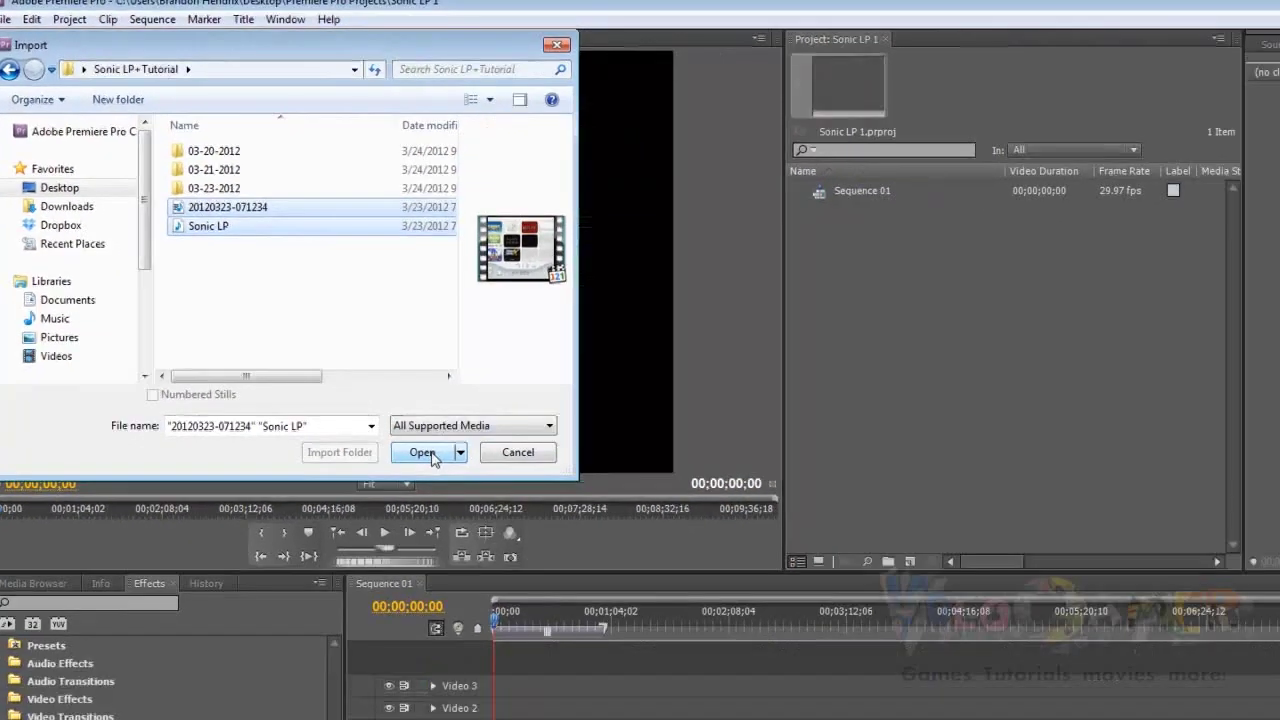
{"action": "left_click", "coordinate": [559, 574]}
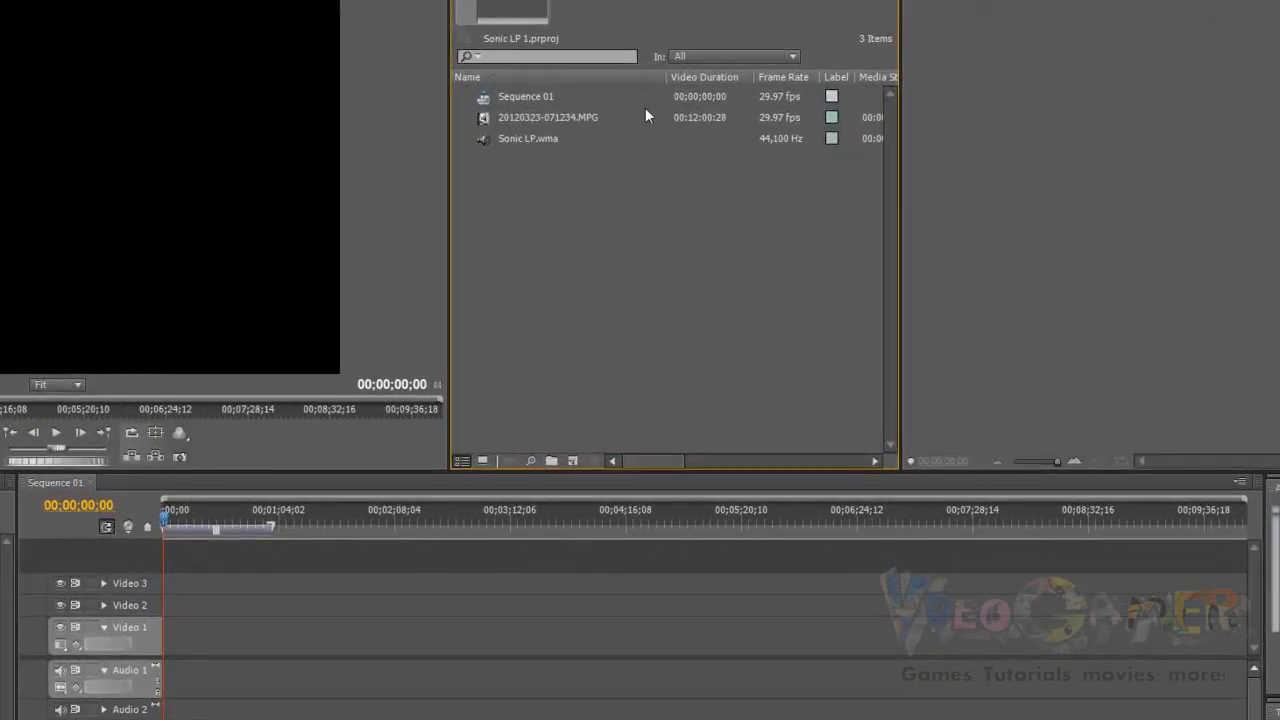
Place the MPG clip on Video 1/Audio 1 and Sonic LP.wma on an enlarged Audio 2 track
{"action": "left_click", "coordinate": [486, 117]}
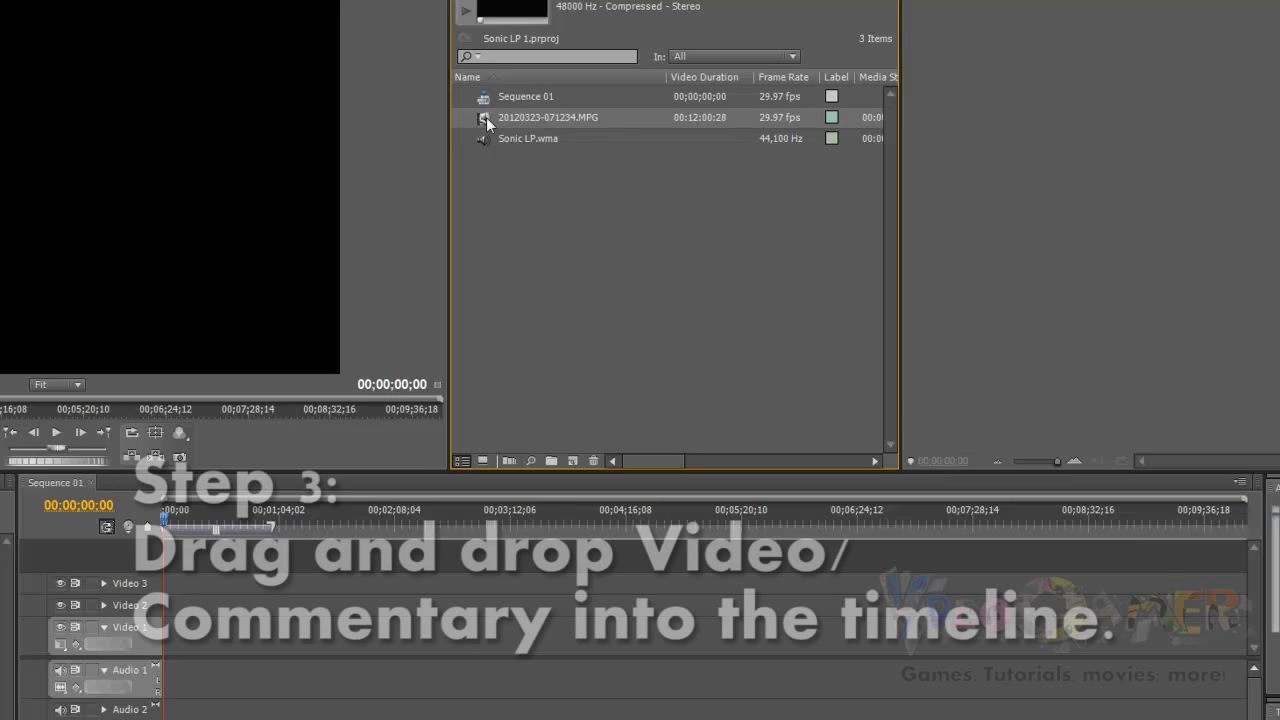
{"action": "left_click_drag", "start_coordinate": [486, 117], "coordinate": [172, 667]}
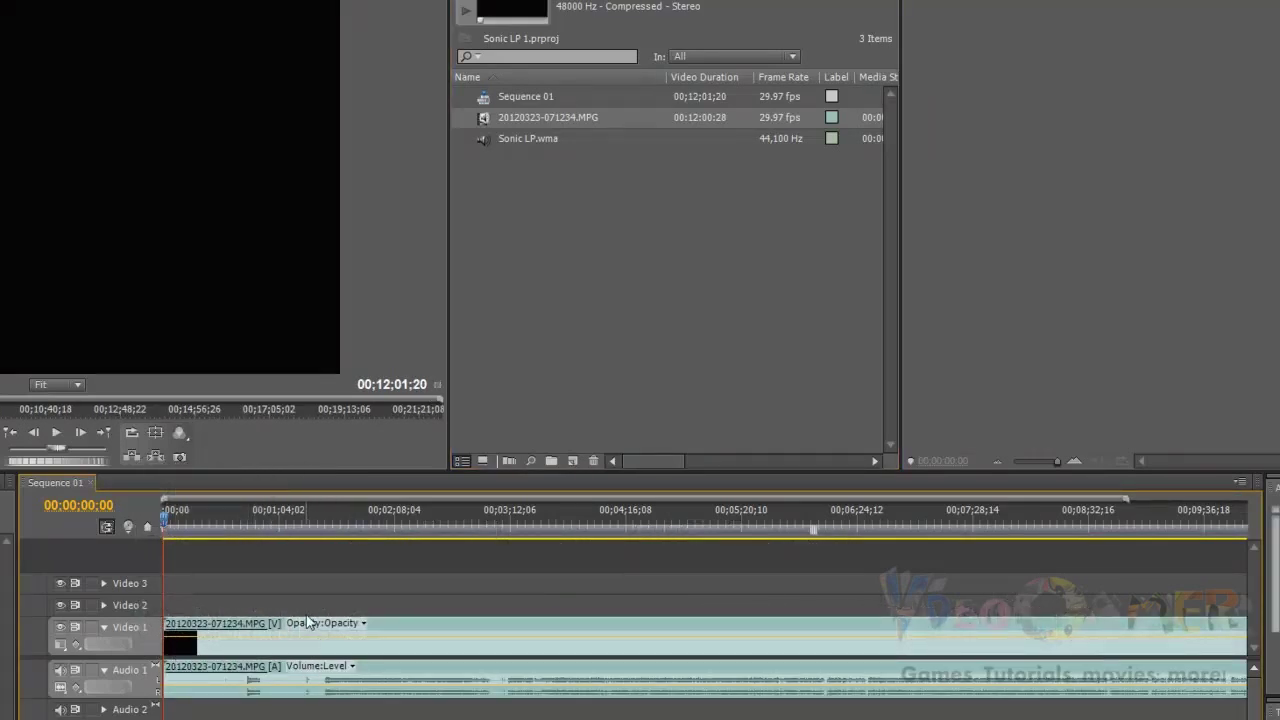
{"action": "left_click_drag", "start_coordinate": [500, 144], "coordinate": [166, 645]}
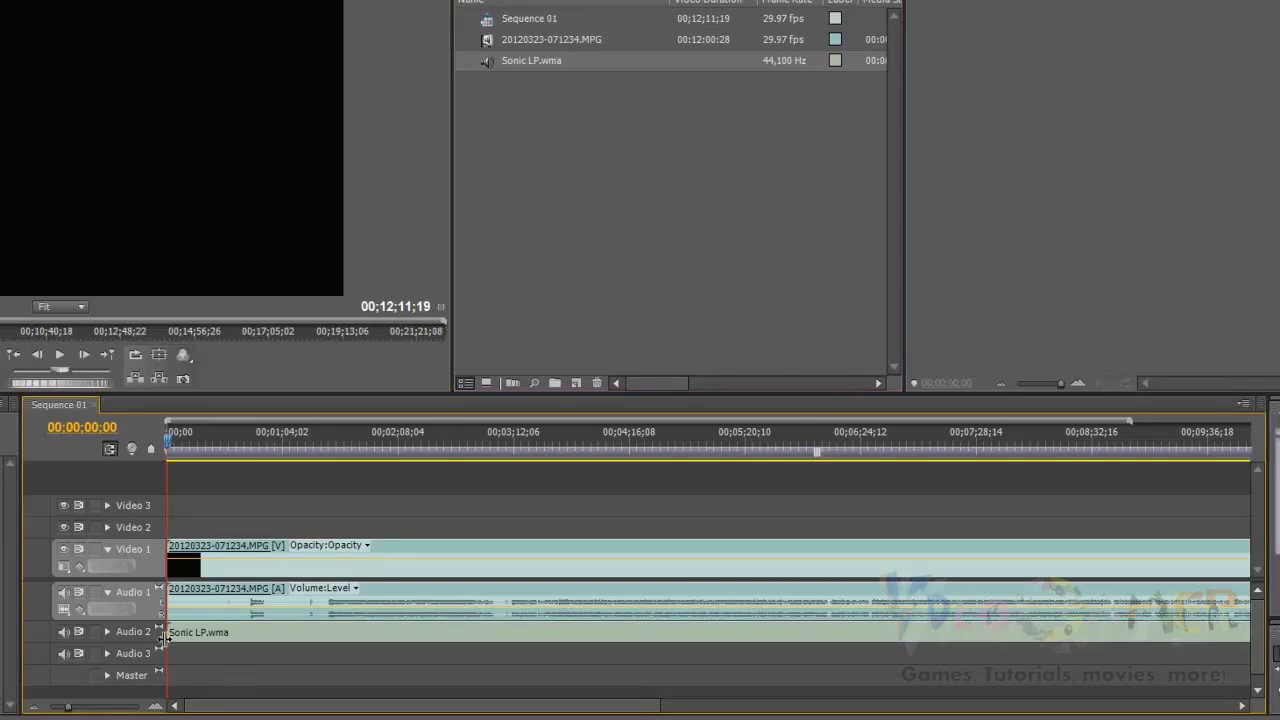
{"action": "left_click", "coordinate": [108, 632]}
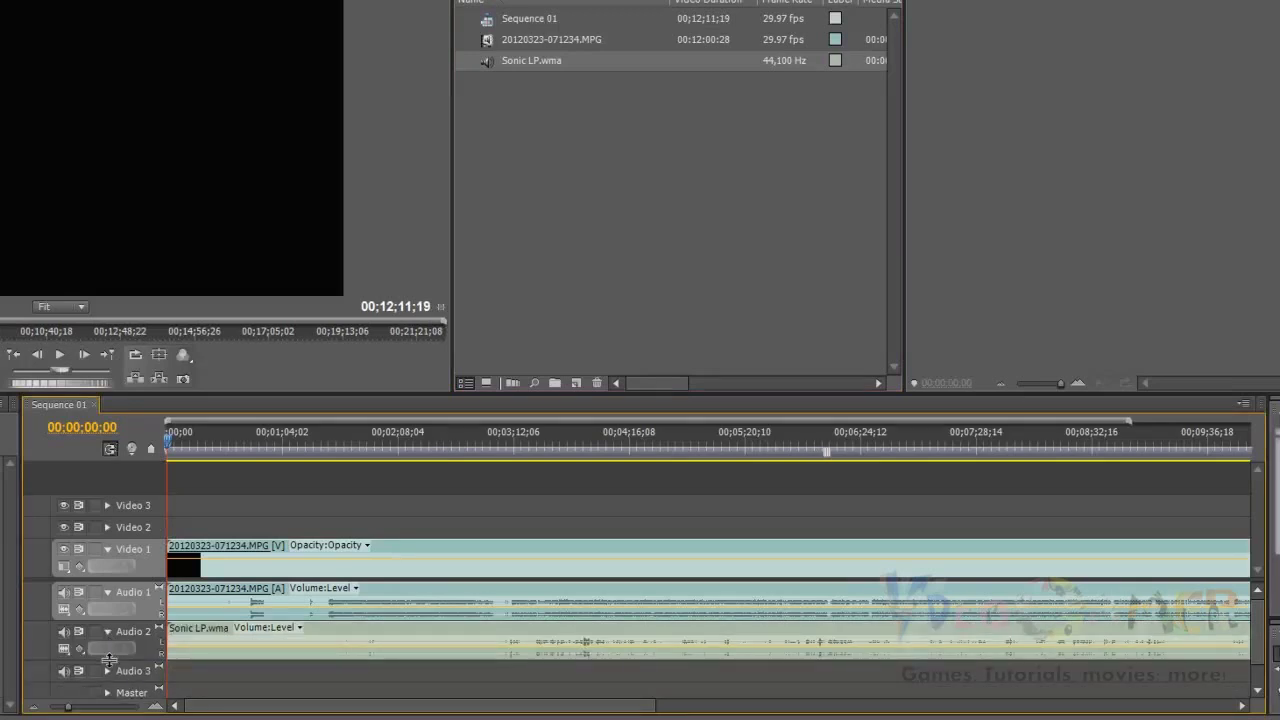
{"action": "left_click_drag", "start_coordinate": [107, 700], "coordinate": [108, 699]}
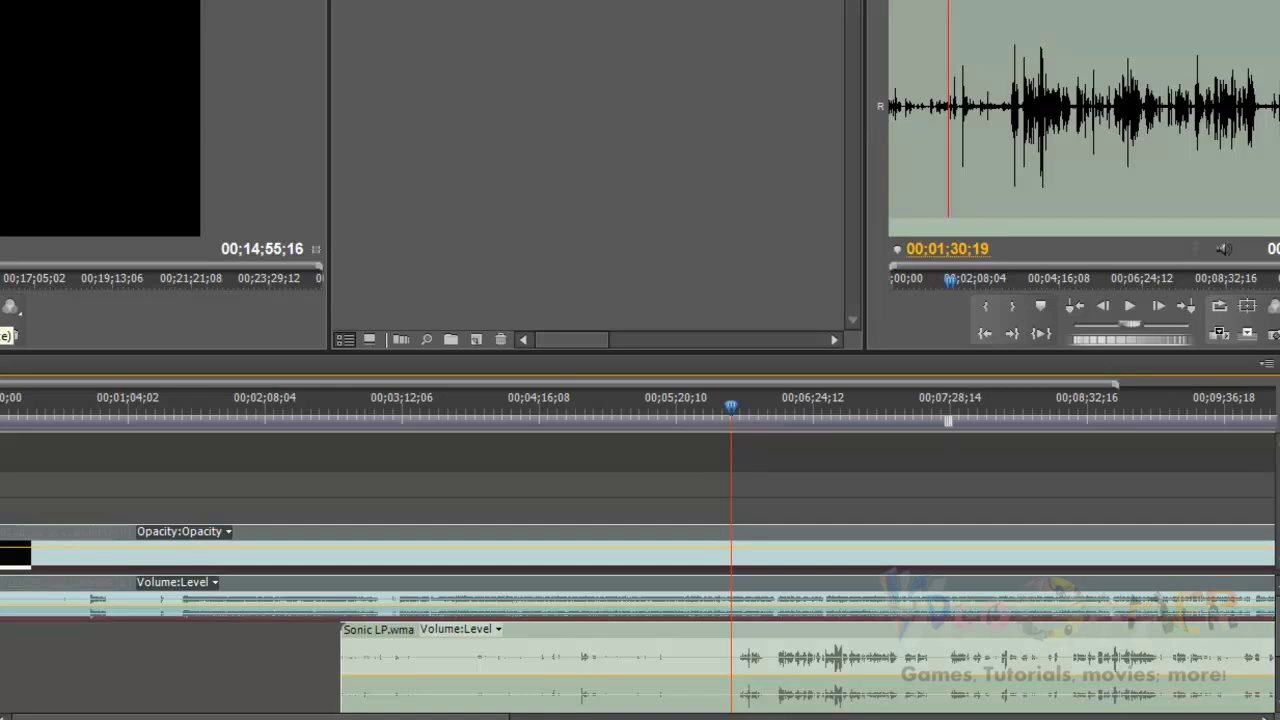
Play around 00;04;18 to locate where the commentary sound begins
{"action": "left_click", "coordinate": [750, 650]}
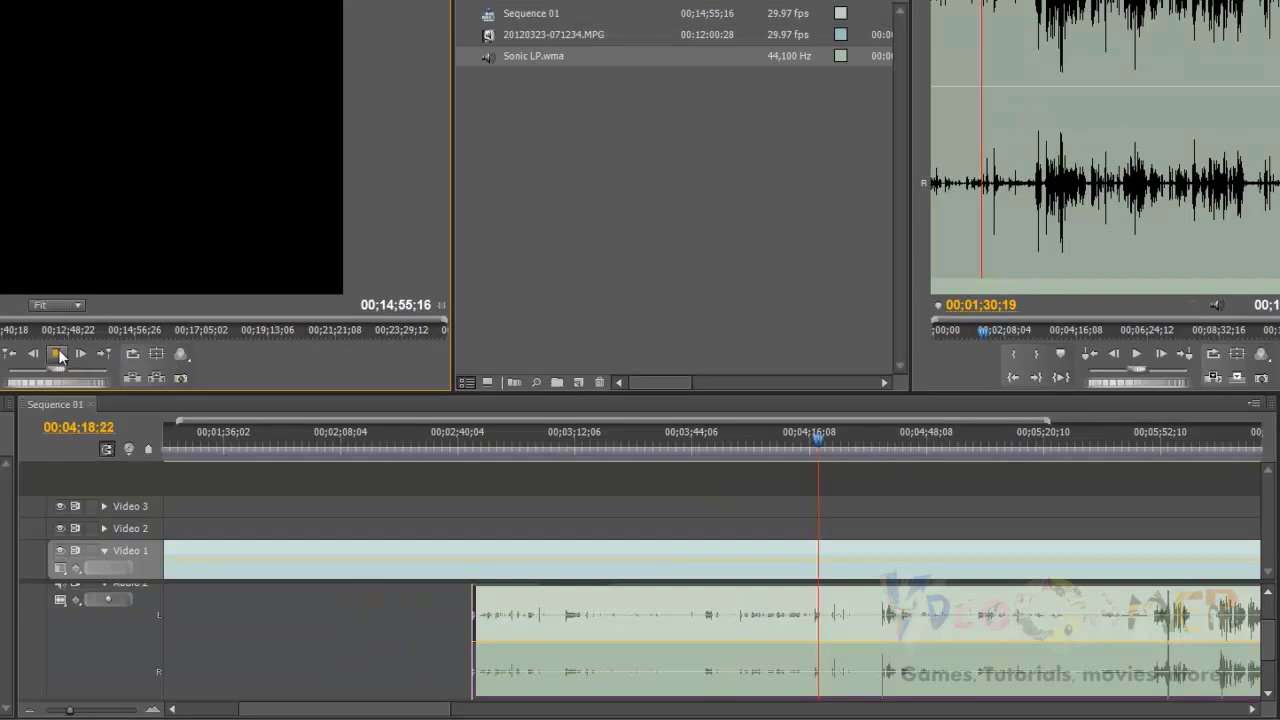
{"action": "left_click", "coordinate": [58, 355]}
{"action": "left_click", "coordinate": [819, 441]}
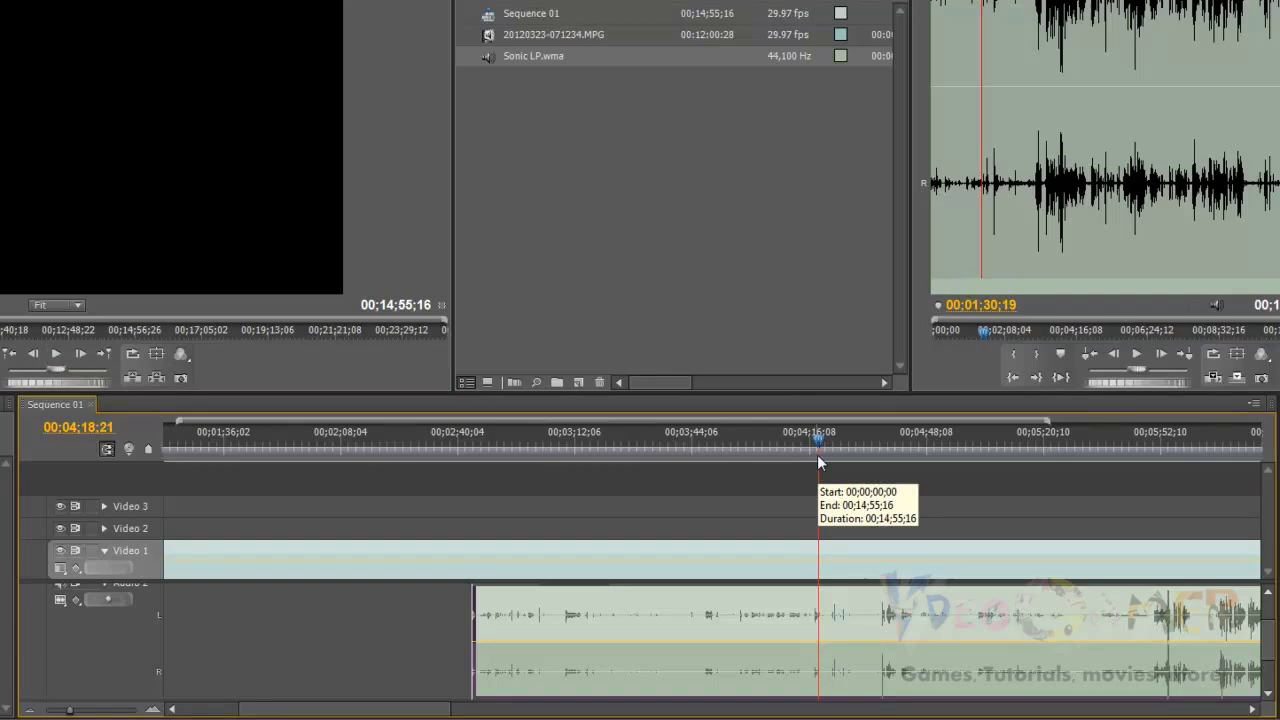
{"action": "left_click", "coordinate": [56, 358]}
{"action": "left_click", "coordinate": [56, 358]}
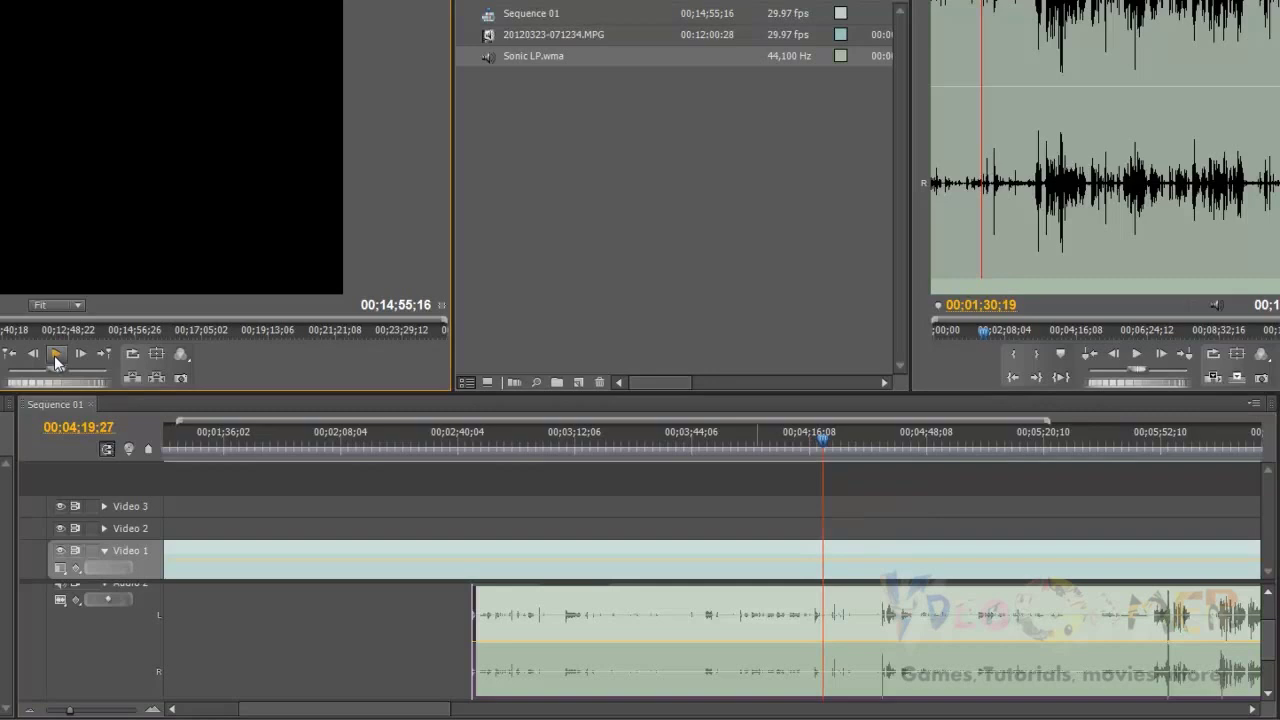
{"action": "left_click", "coordinate": [816, 438]}
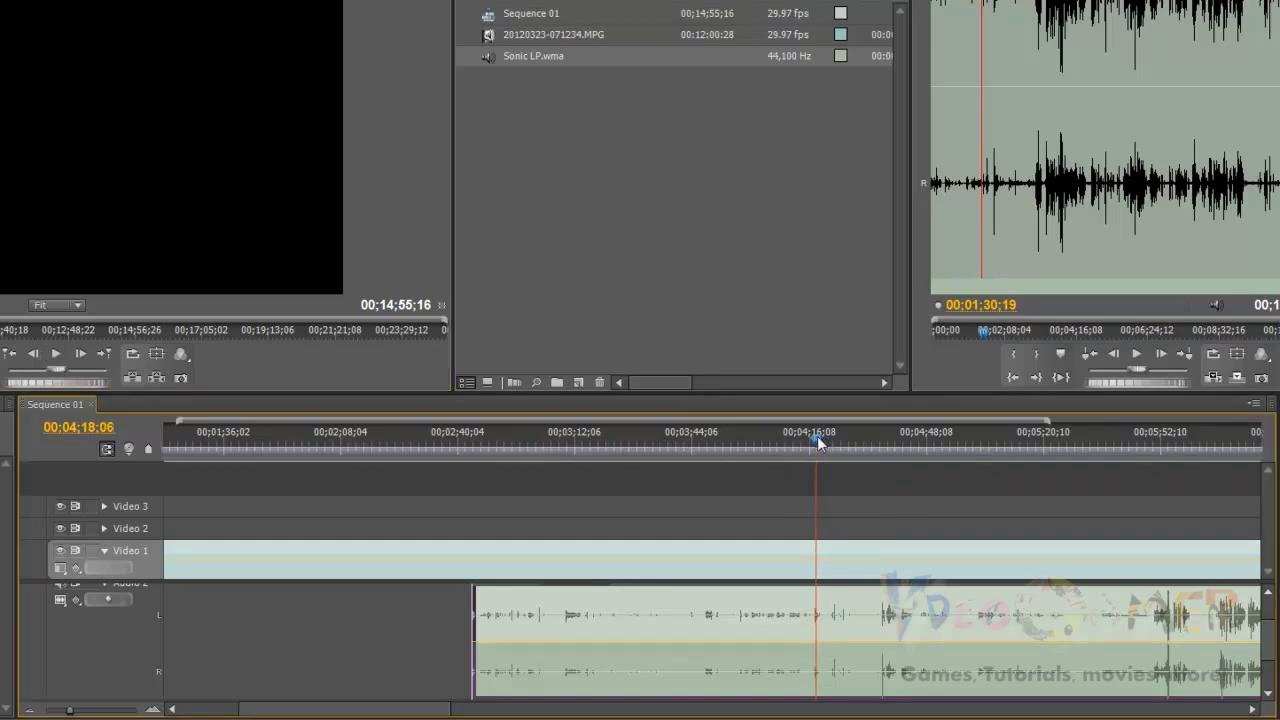
Step frame by frame to park the playhead at 00;04;19;05, zooming in around it
{"action": "left_click", "coordinate": [82, 358]}
{"action": "left_click", "coordinate": [82, 358]}
{"action": "left_click", "coordinate": [82, 358]}
{"action": "left_click", "coordinate": [82, 358]}
{"action": "left_click", "coordinate": [82, 358]}
{"action": "left_click", "coordinate": [82, 358]}
{"action": "left_click", "coordinate": [82, 358]}
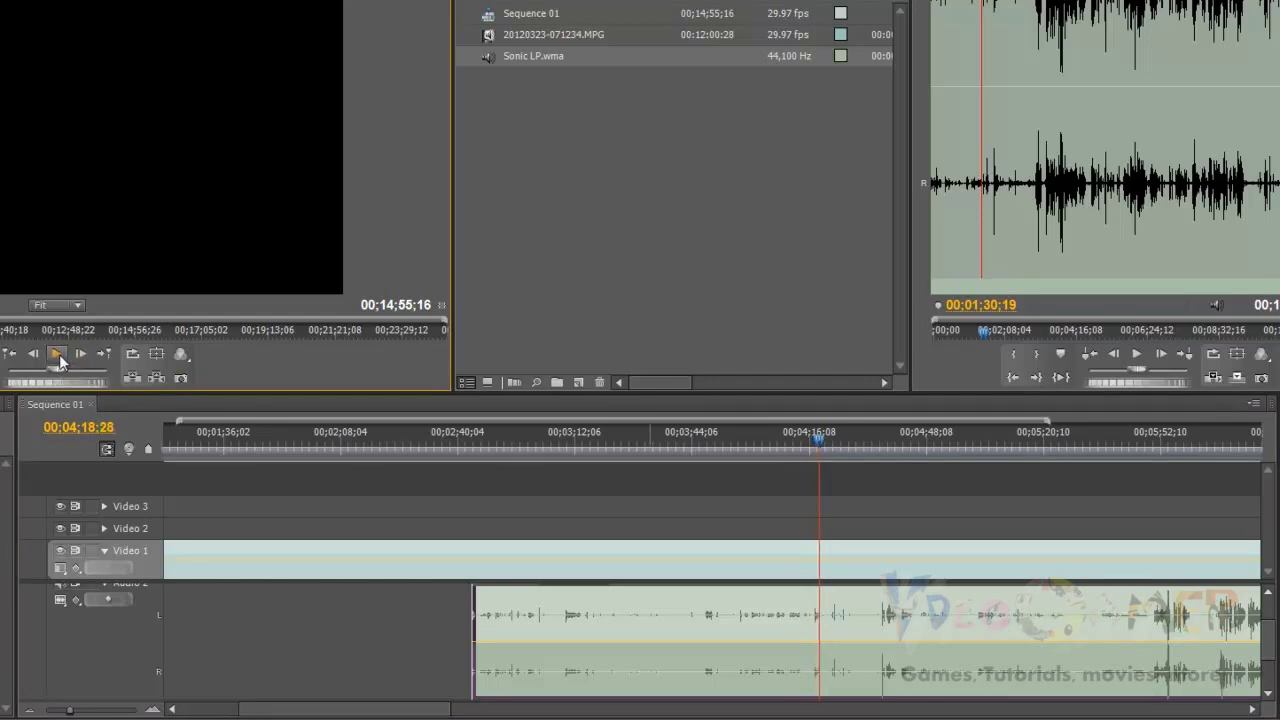
{"action": "left_click", "coordinate": [82, 356]}
{"action": "left_click", "coordinate": [82, 356]}
{"action": "left_click", "coordinate": [82, 356]}
{"action": "left_click", "coordinate": [82, 356]}
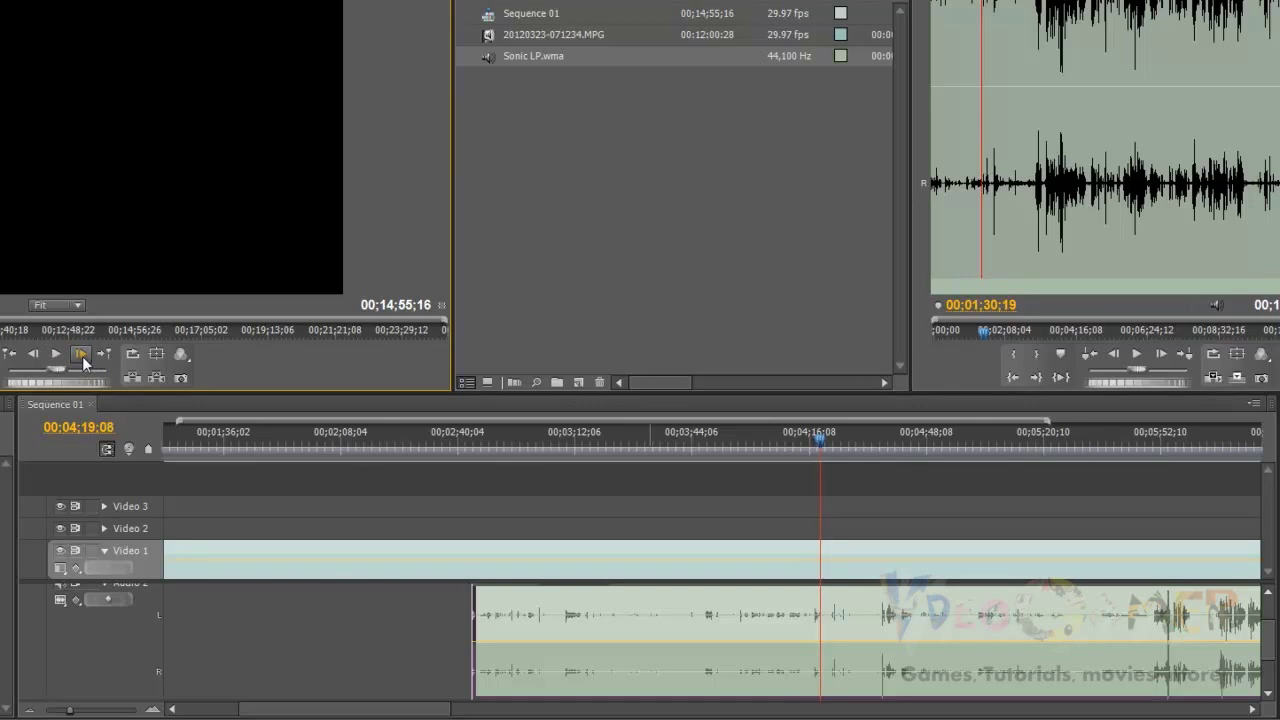
{"action": "key", "text": "Left"}
{"action": "key", "text": "Left"}
{"action": "key", "text": "Left"}
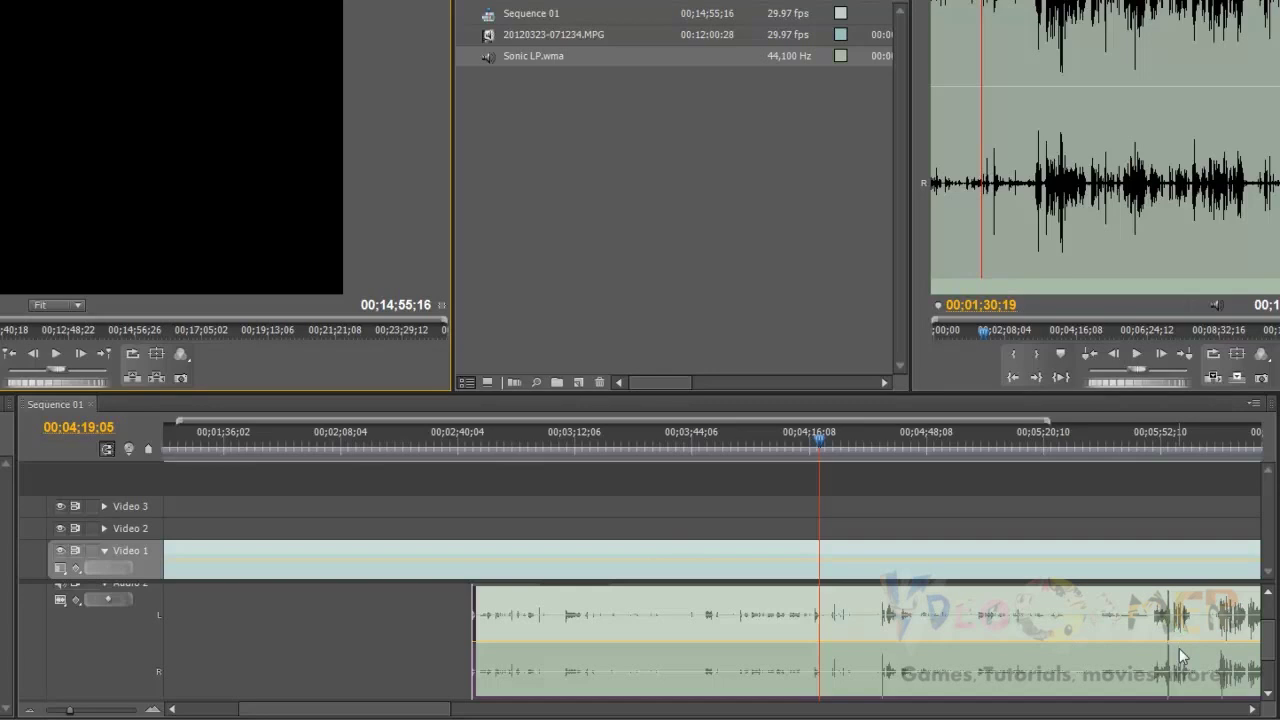
{"action": "left_click", "coordinate": [156, 708]}
{"action": "left_click", "coordinate": [156, 709]}
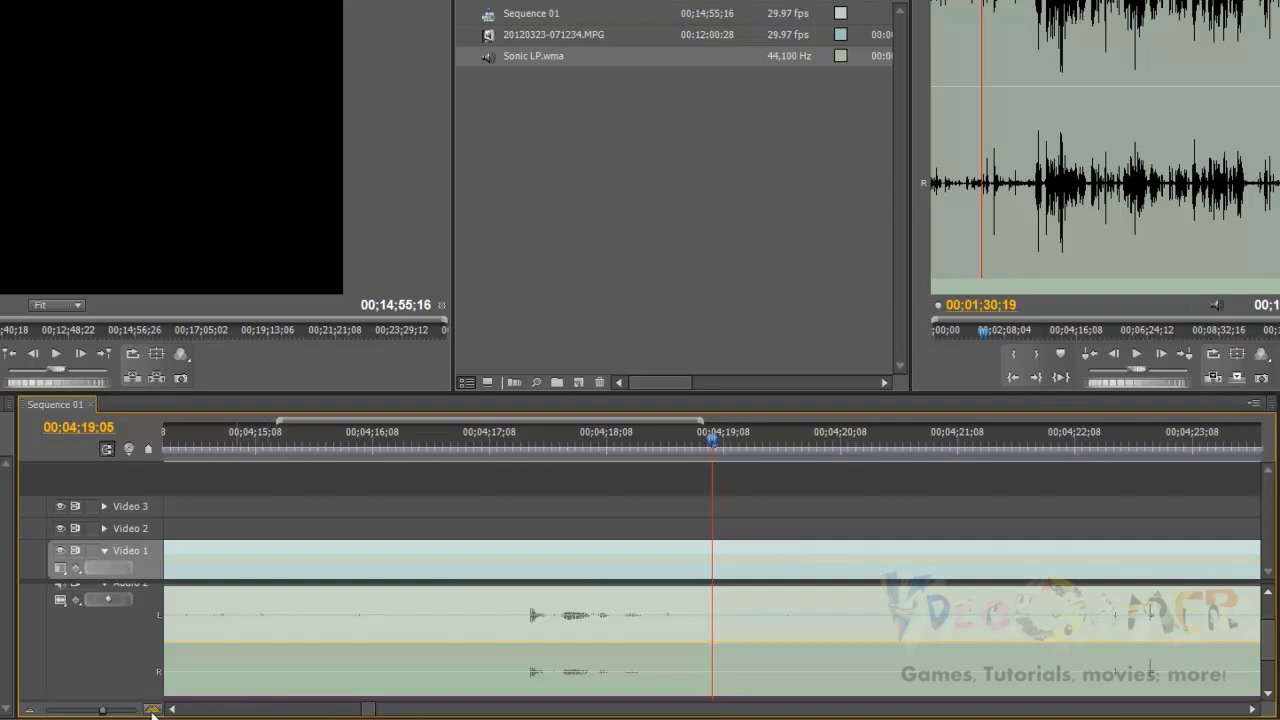
{"action": "left_click", "coordinate": [30, 710]}
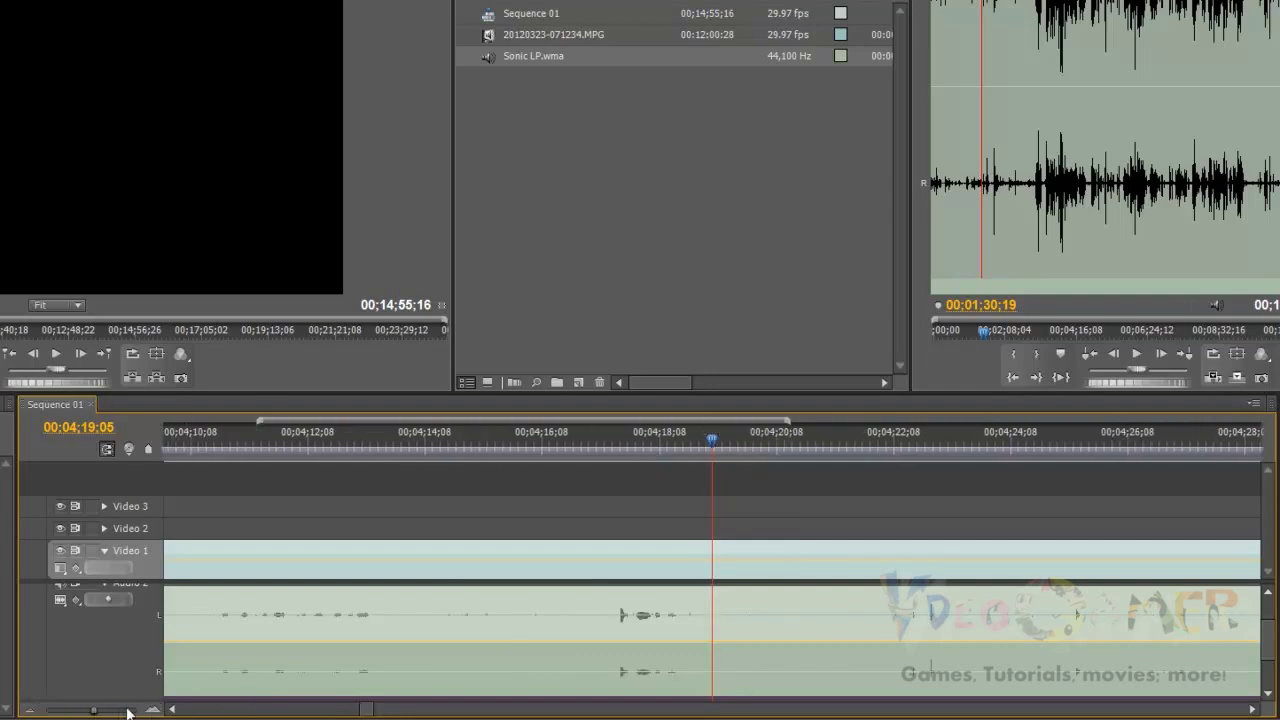
{"action": "left_click", "coordinate": [156, 710]}
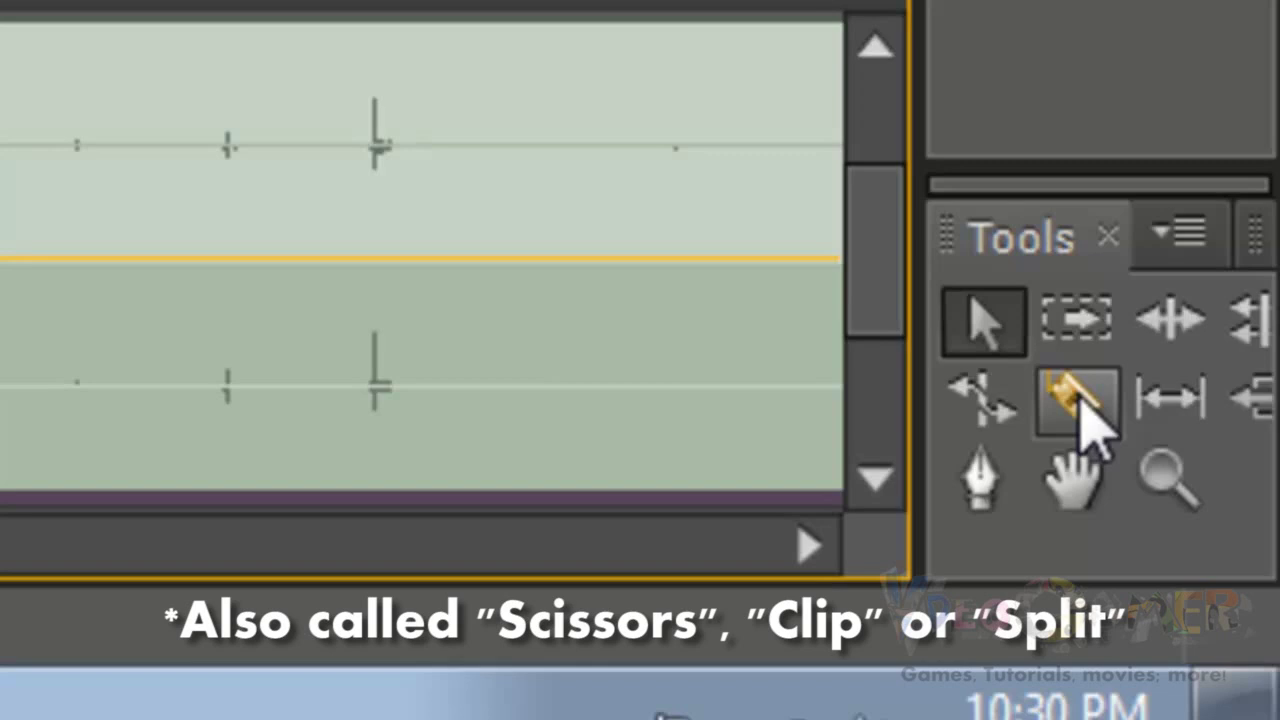
Split the Sonic LP.wma audio clip at the playhead with the Razor tool
{"action": "left_click", "coordinate": [1080, 402]}
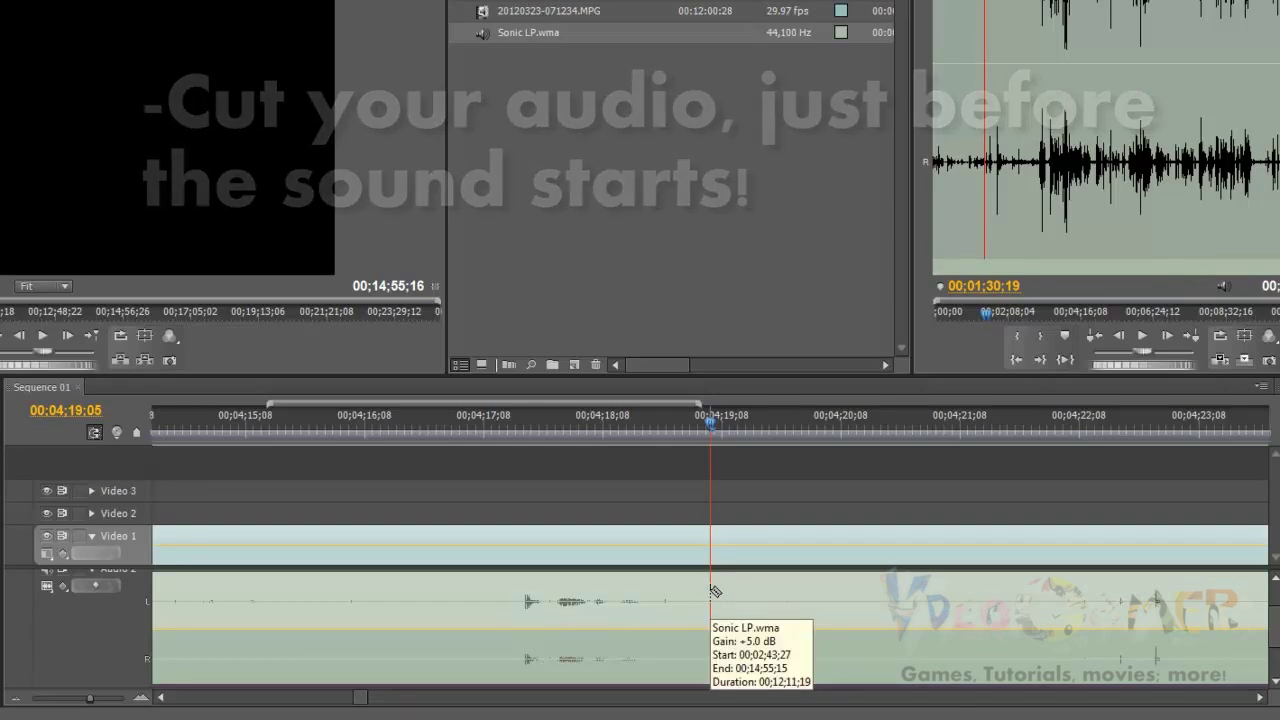
{"action": "left_click", "coordinate": [711, 591]}
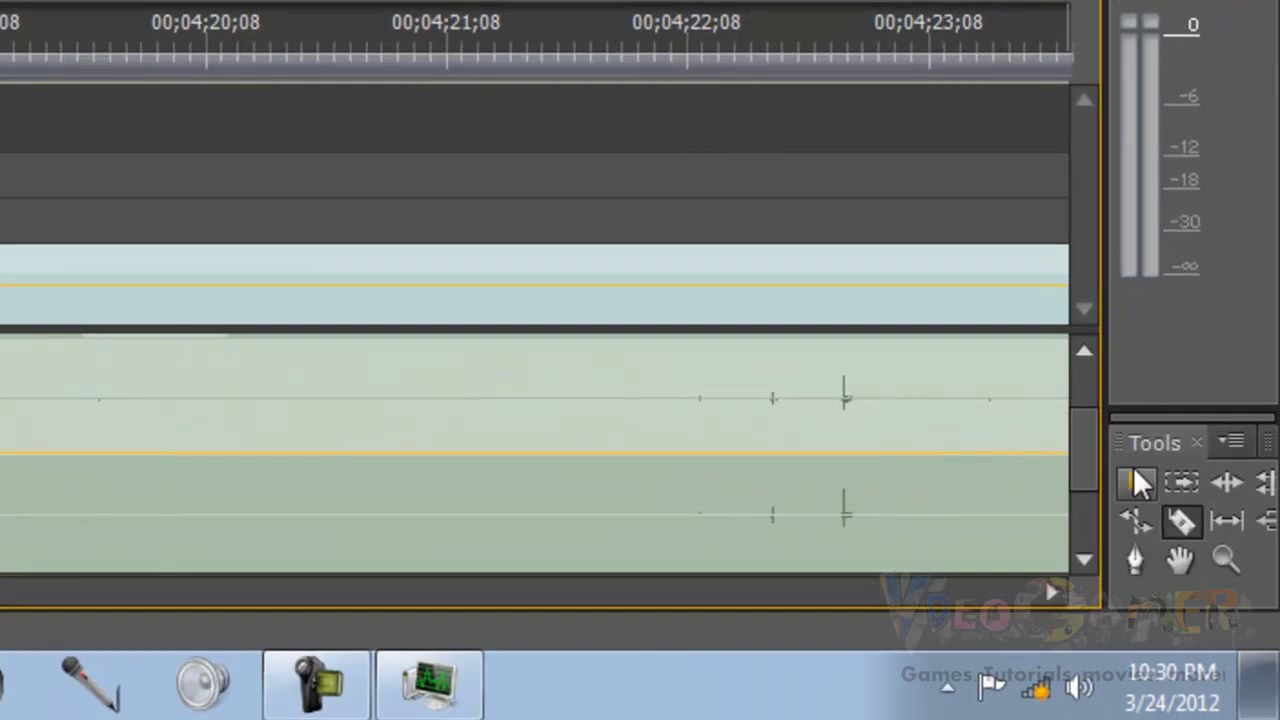
{"action": "left_click", "coordinate": [1138, 484]}
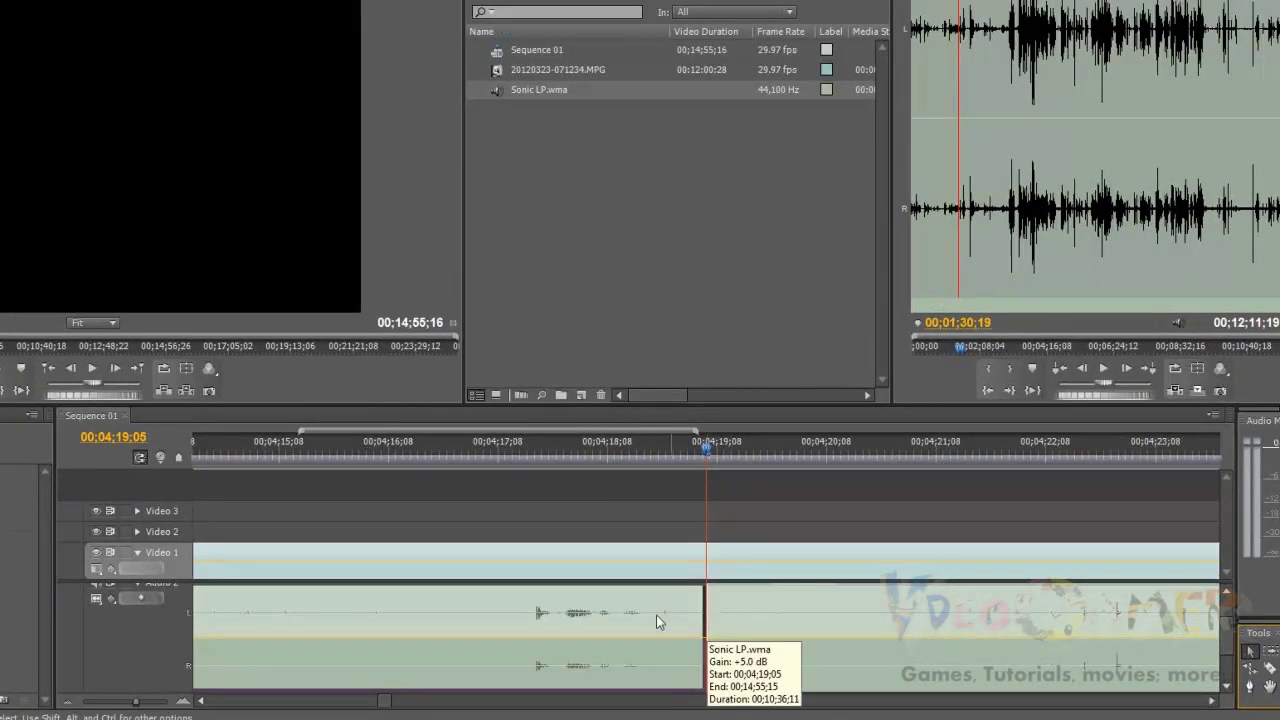
{"action": "left_click", "coordinate": [69, 701]}
{"action": "left_click", "coordinate": [69, 700]}
{"action": "left_click", "coordinate": [70, 700]}
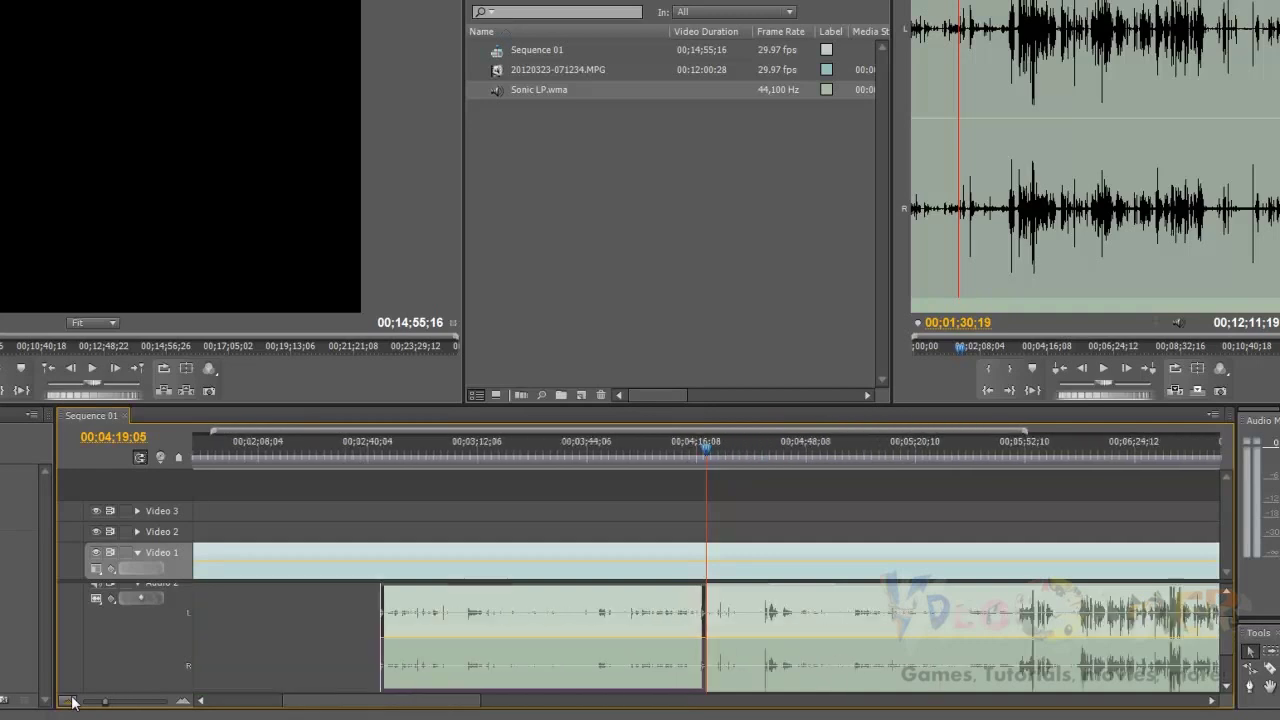
{"action": "left_click", "coordinate": [70, 701]}
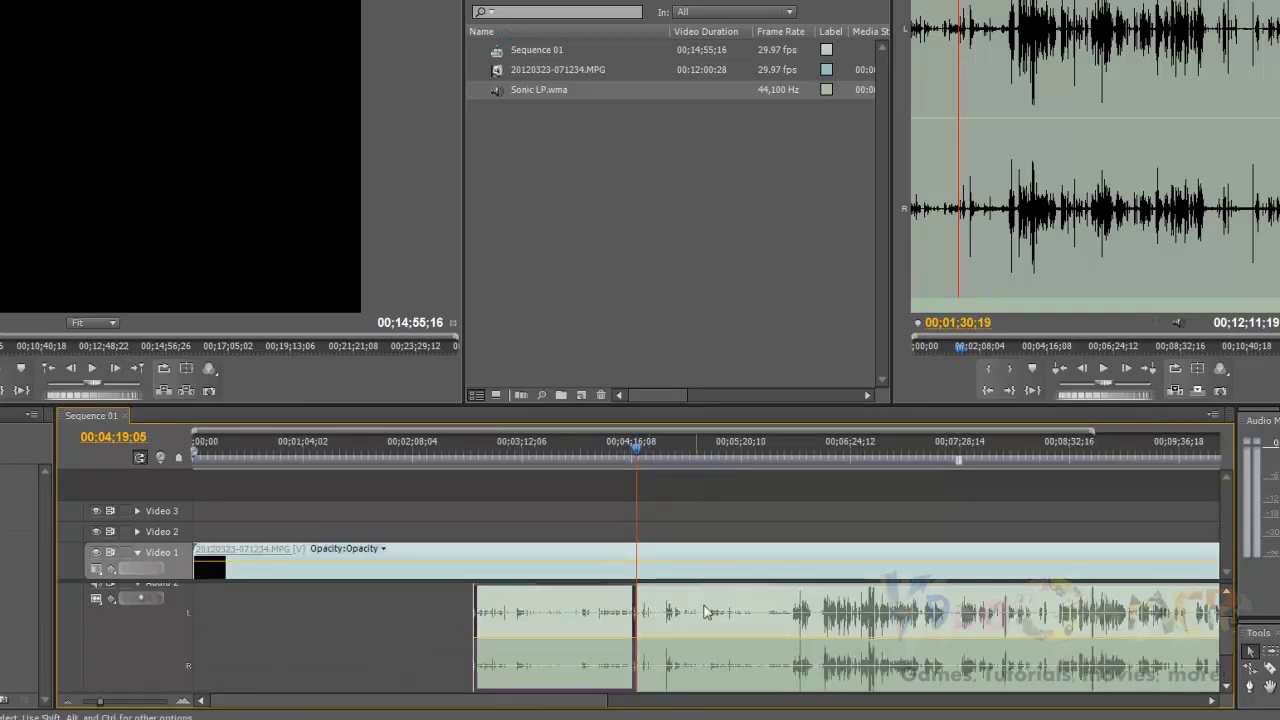
Find the matching video sync frame at 00;01;29;13 and split the video clip there
{"action": "left_click", "coordinate": [1222, 619]}
{"action": "left_click", "coordinate": [340, 448]}
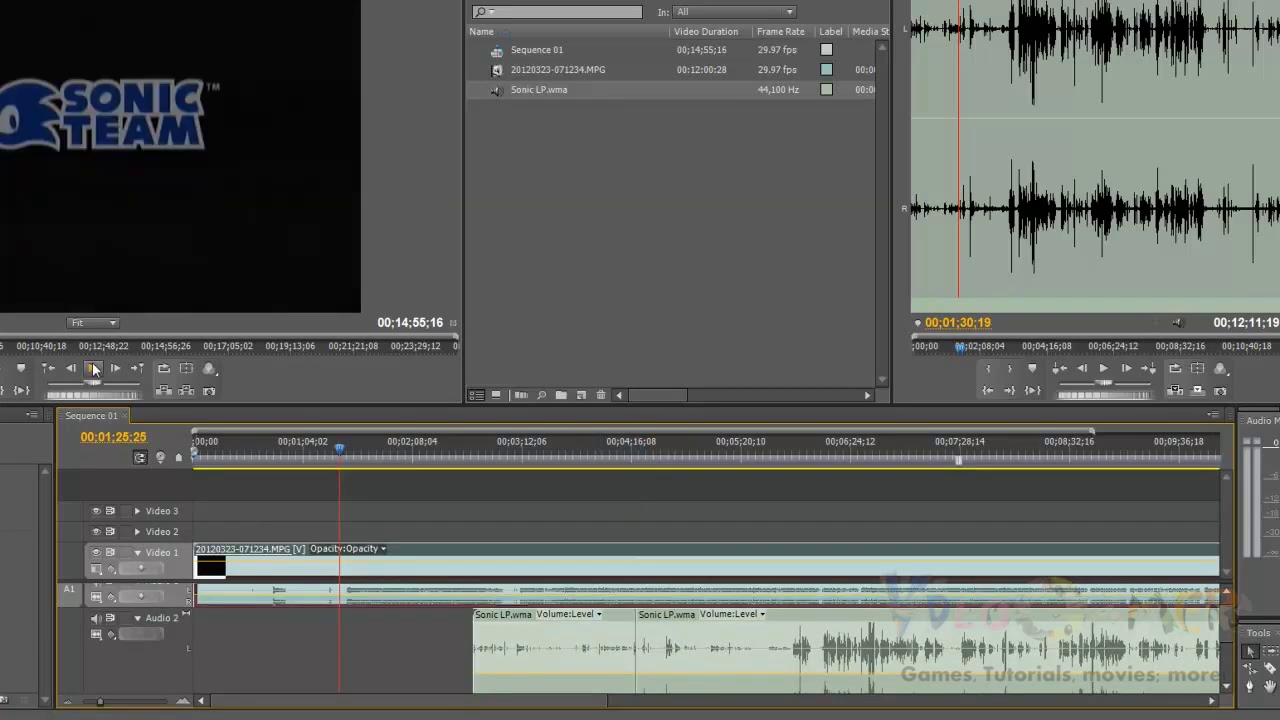
{"action": "left_click", "coordinate": [343, 450]}
{"action": "left_click", "coordinate": [93, 369]}
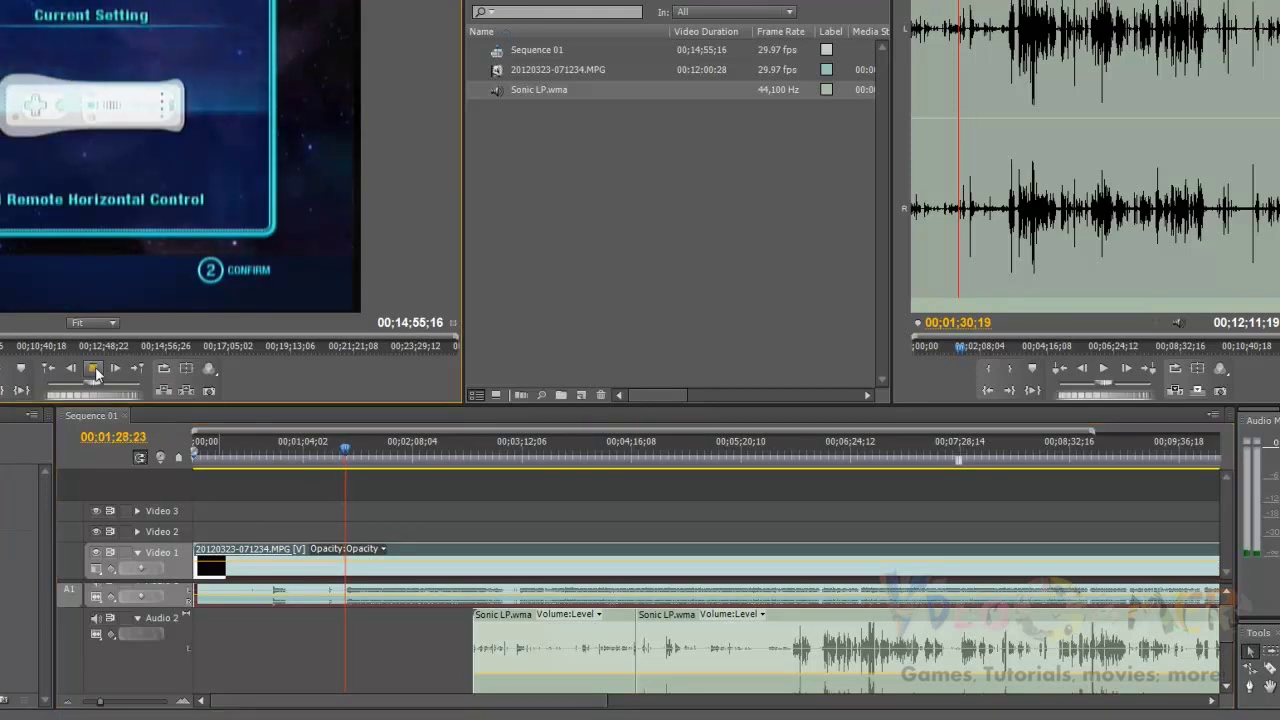
{"action": "left_click", "coordinate": [93, 369]}
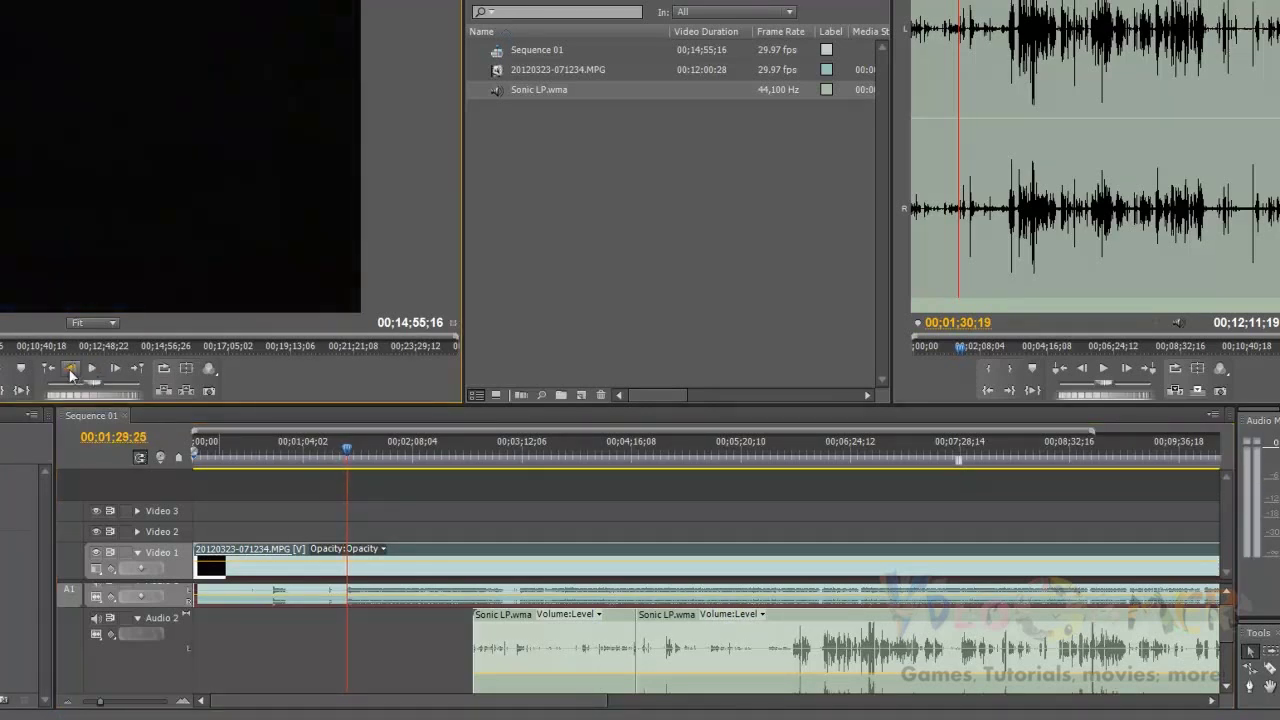
{"action": "left_click", "coordinate": [70, 370]}
{"action": "left_click", "coordinate": [70, 370]}
{"action": "left_click", "coordinate": [70, 370]}
{"action": "left_click", "coordinate": [70, 370]}
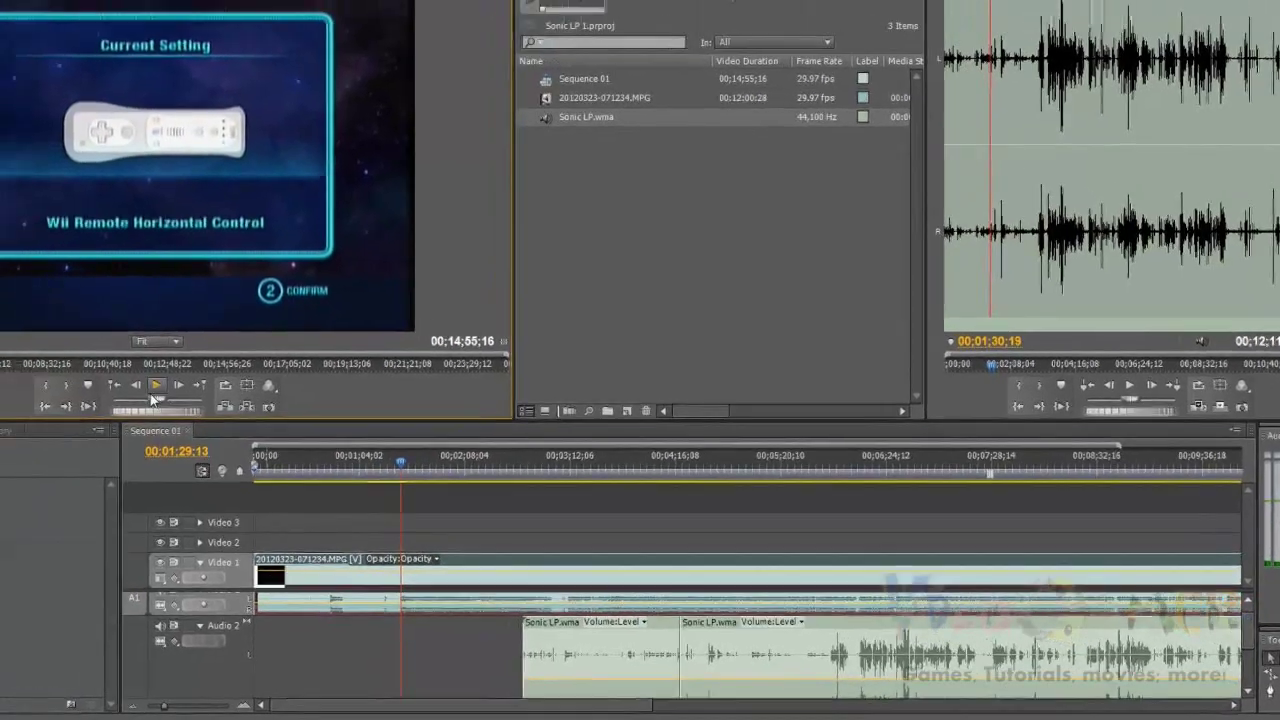
{"action": "left_click", "coordinate": [474, 578]}
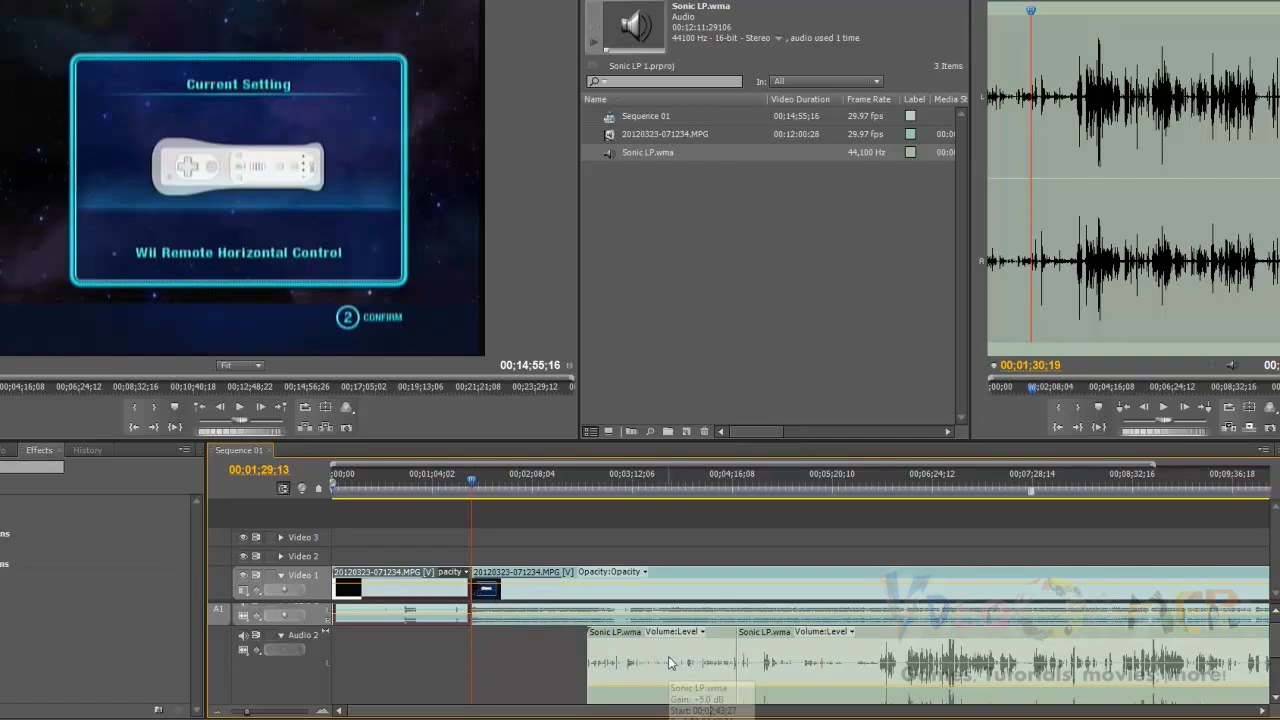
Shift the video clips and slide both Sonic LP.wma clips left to align at the cut
{"action": "left_click_drag", "start_coordinate": [430, 565], "coordinate": [512, 598]}
{"action": "left_click", "coordinate": [443, 638]}
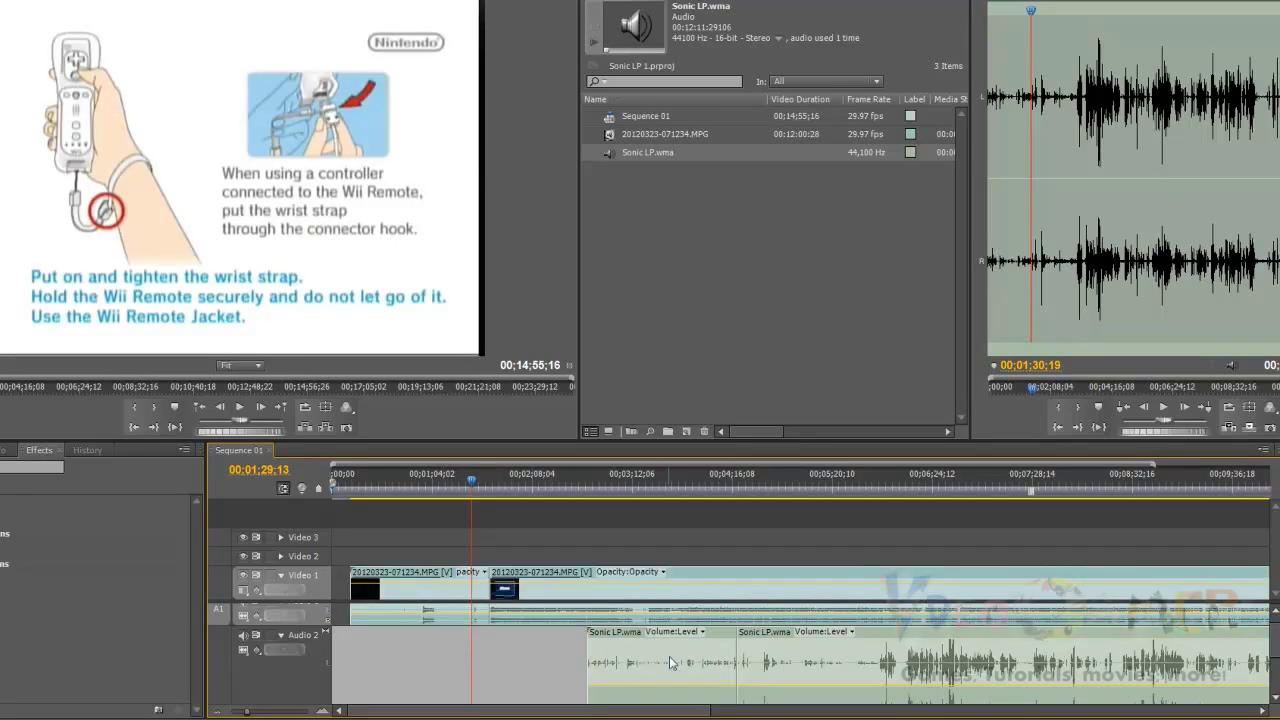
{"action": "left_click_drag", "start_coordinate": [680, 662], "coordinate": [428, 662]}
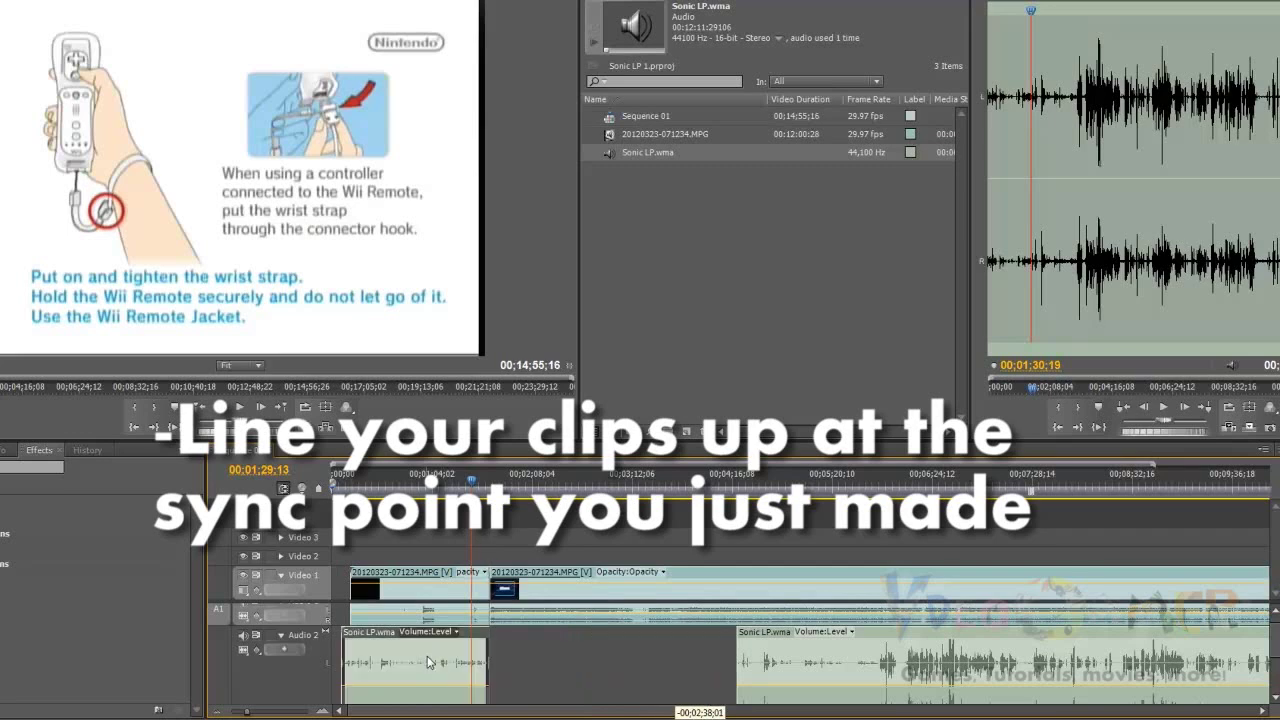
{"action": "left_click_drag", "start_coordinate": [768, 661], "coordinate": [530, 663]}
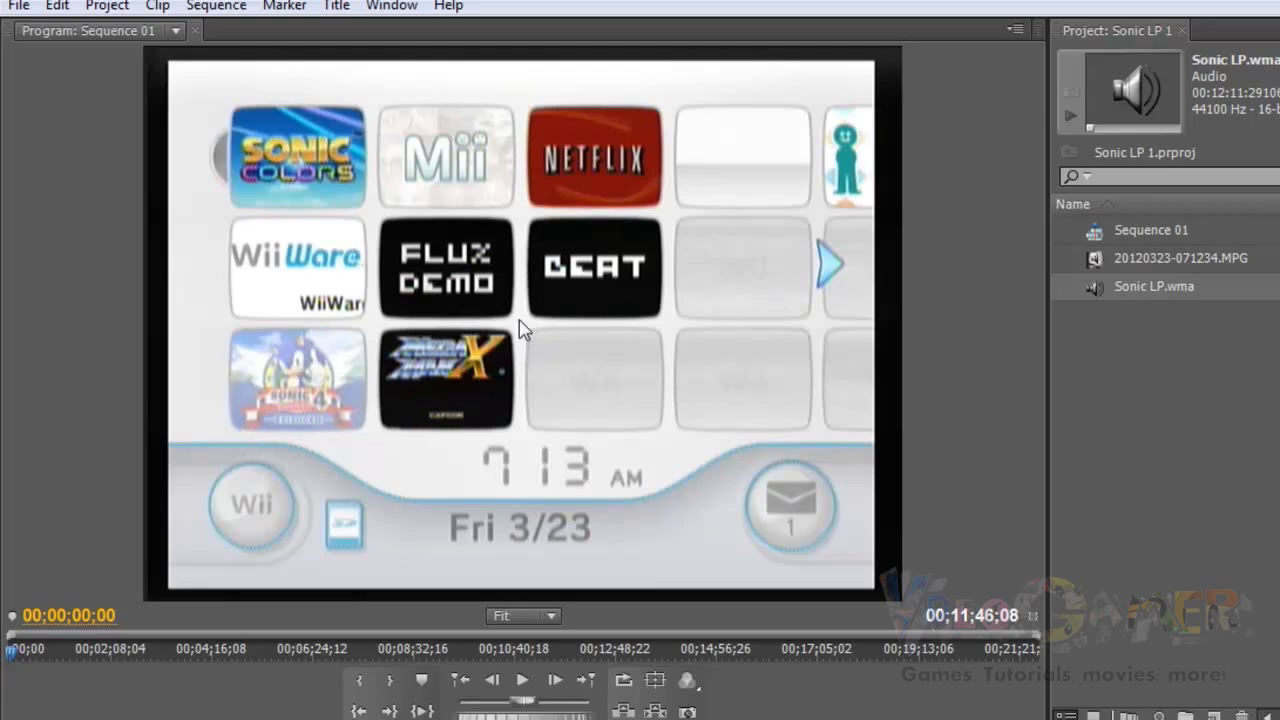
Resize and nudge the gameplay video in the Program monitor so the Wii picture fills the frame
{"action": "left_click_drag", "start_coordinate": [520, 330], "coordinate": [516, 326]}
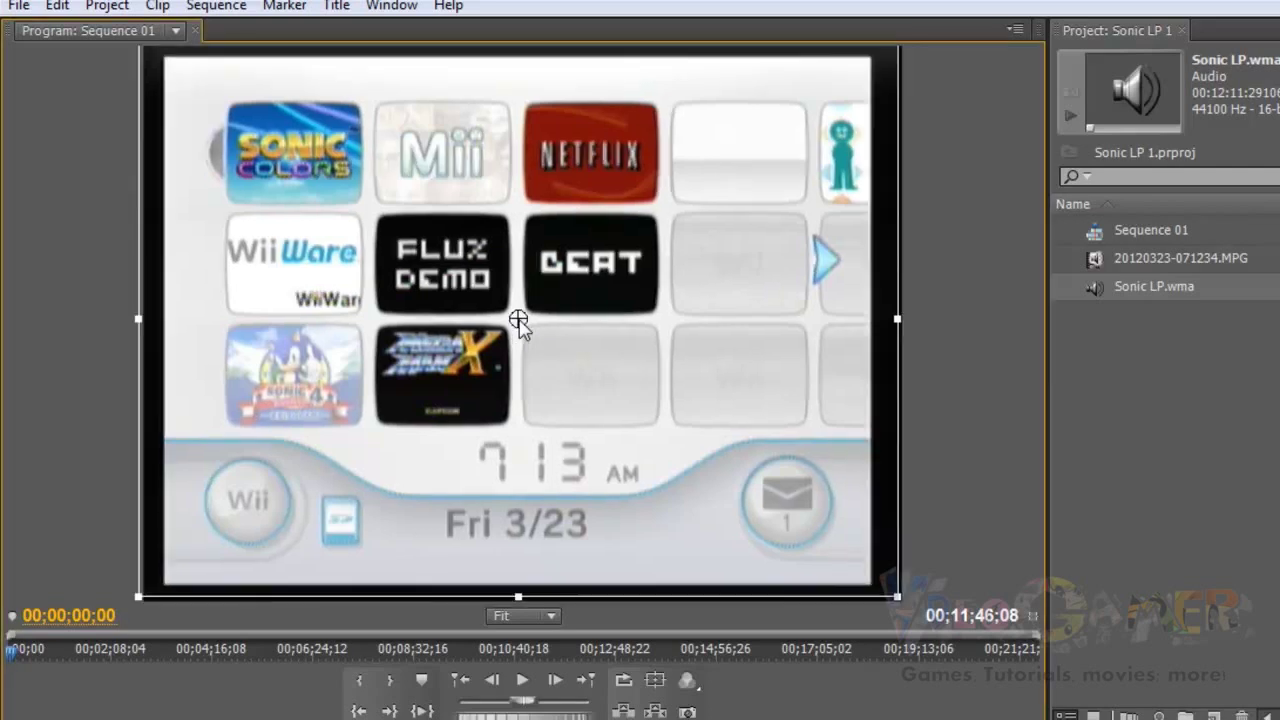
{"action": "left_click_drag", "start_coordinate": [903, 318], "coordinate": [934, 319]}
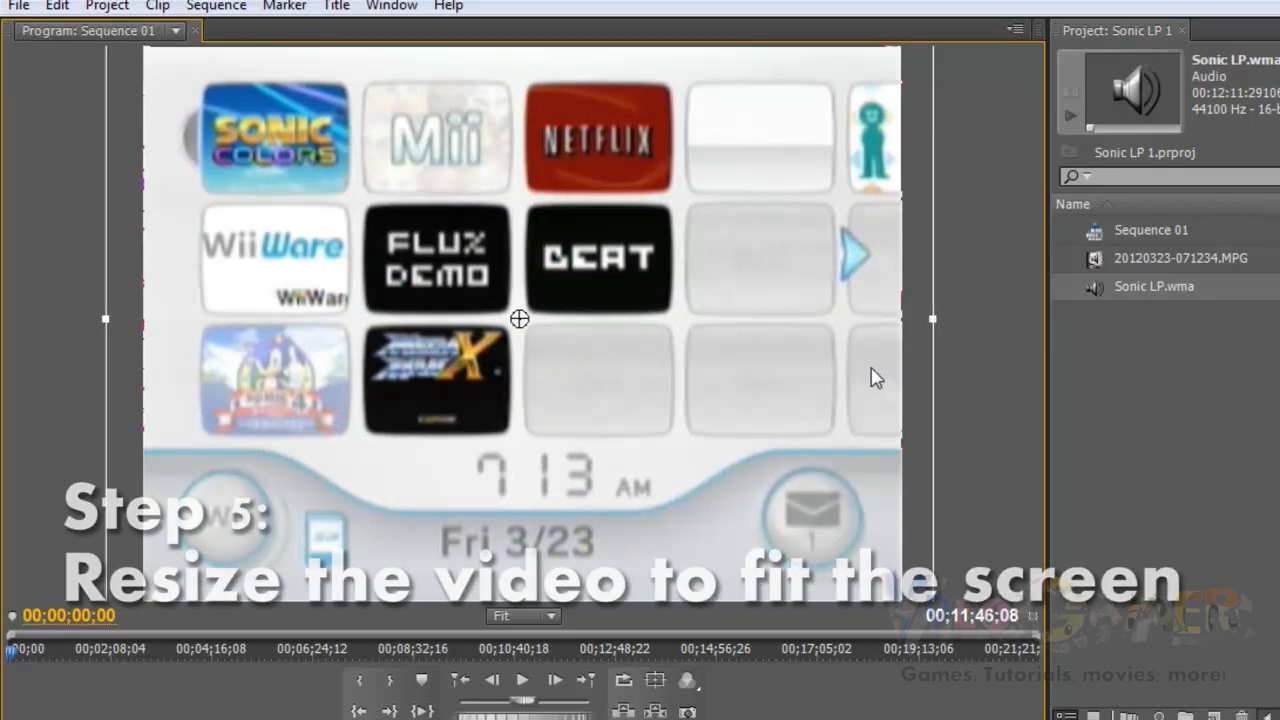
{"action": "mouse_move", "coordinate": [935, 319]}
{"action": "left_mouse_down"}
{"action": "mouse_move", "coordinate": [920, 319]}
{"action": "mouse_move", "coordinate": [951, 318]}
{"action": "left_mouse_up"}
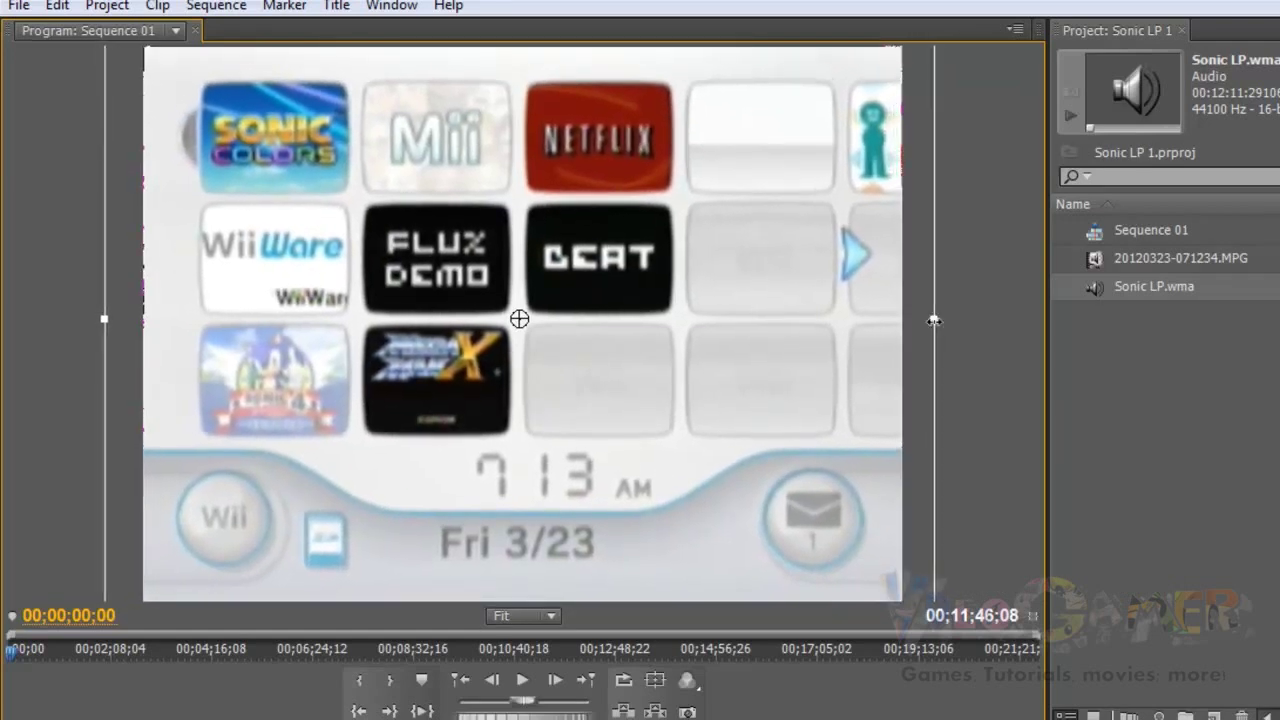
{"action": "left_click_drag", "start_coordinate": [951, 318], "coordinate": [914, 320]}
{"action": "key", "text": "Right"}
{"action": "key", "text": "Right"}
{"action": "key", "text": "Right"}
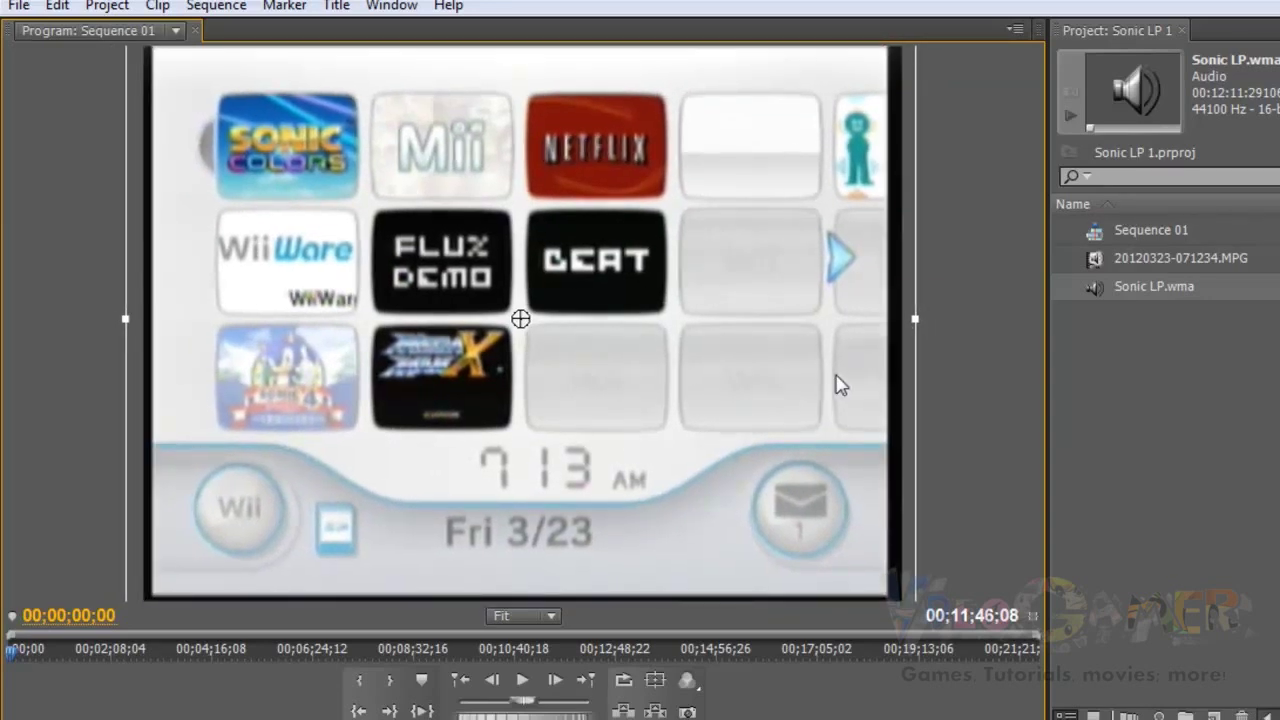
{"action": "key", "text": "Down"}
{"action": "key", "text": "Down"}
{"action": "key", "text": "Down"}
{"action": "left_click_drag", "start_coordinate": [916, 323], "coordinate": [929, 326]}
{"action": "left_click", "coordinate": [982, 420]}
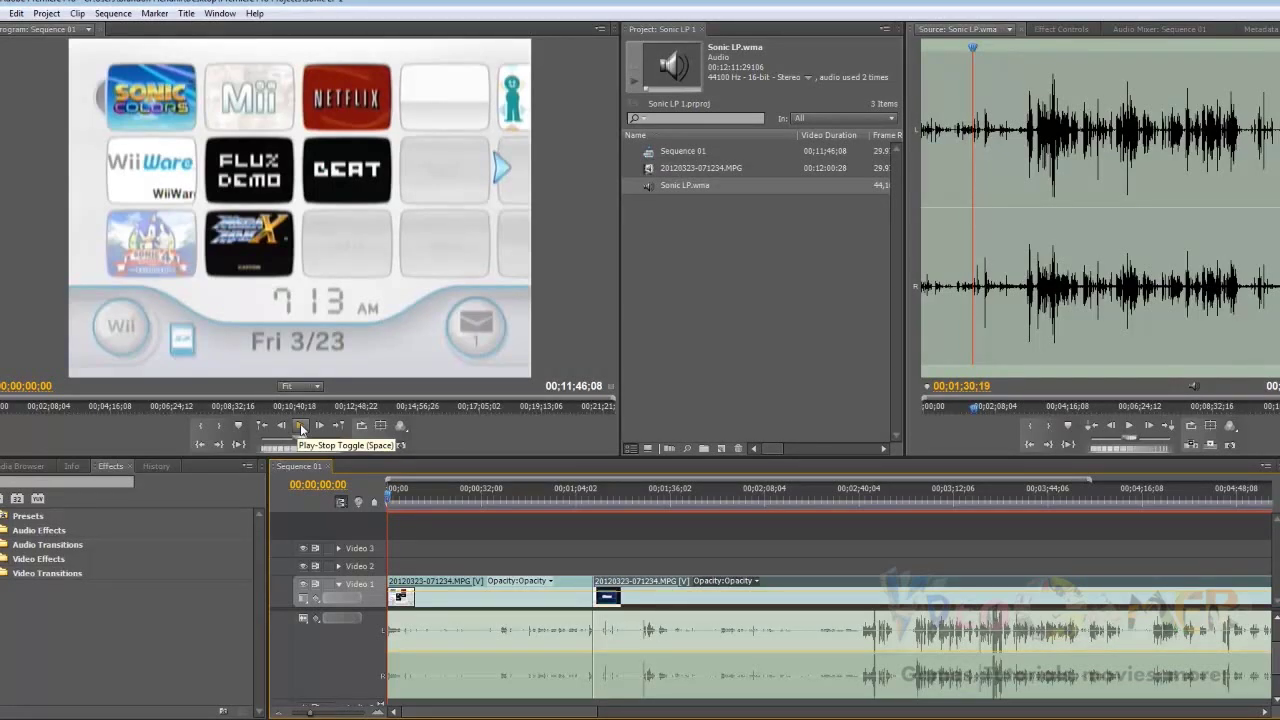
Play the sequence to check sync, then open the Audio Mixer: Sequence 01 panel
{"action": "left_click", "coordinate": [300, 425]}
{"action": "scroll", "coordinate": [784, 658], "scroll_direction": "up", "scroll_amount": 2}
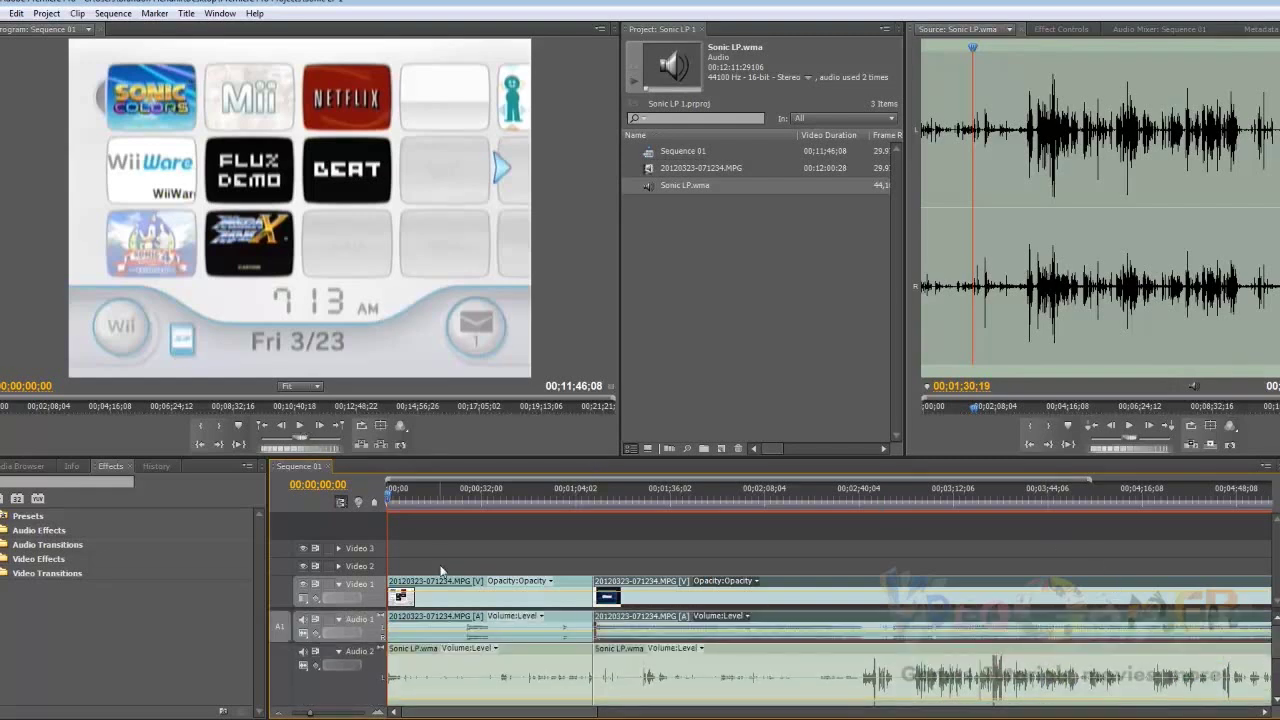
{"action": "left_click", "coordinate": [302, 427]}
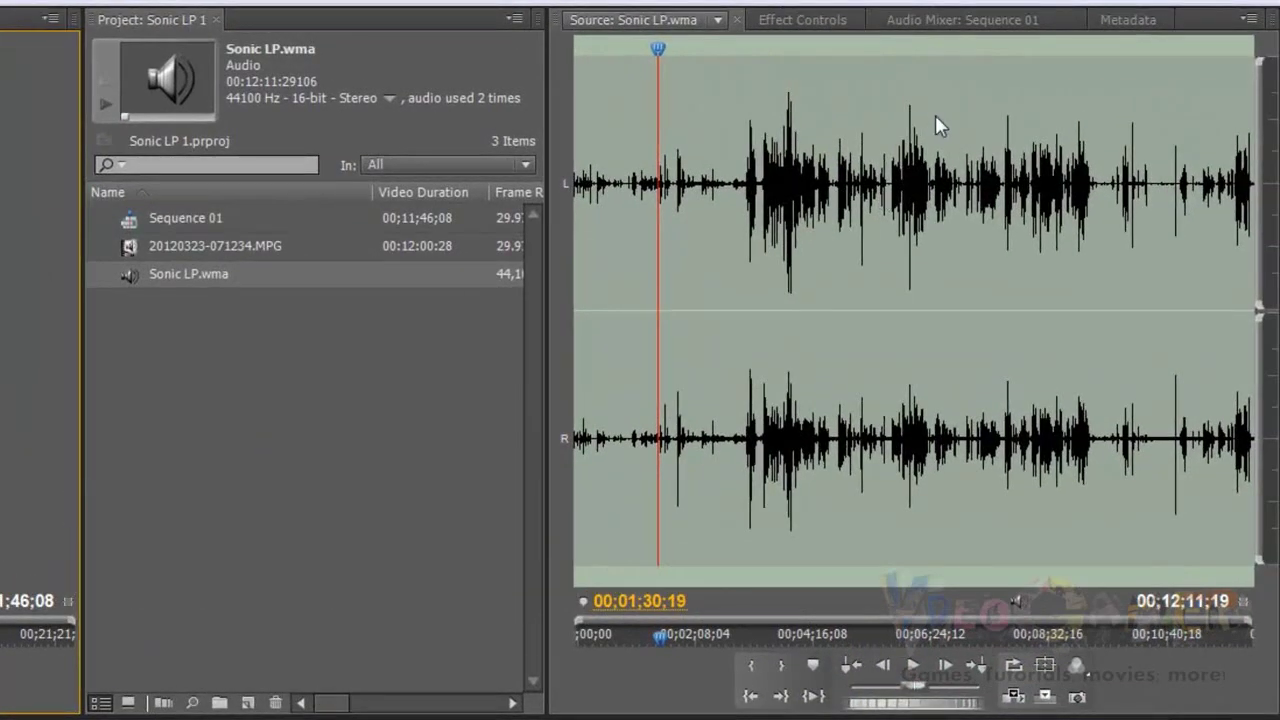
{"action": "left_click", "coordinate": [949, 26]}
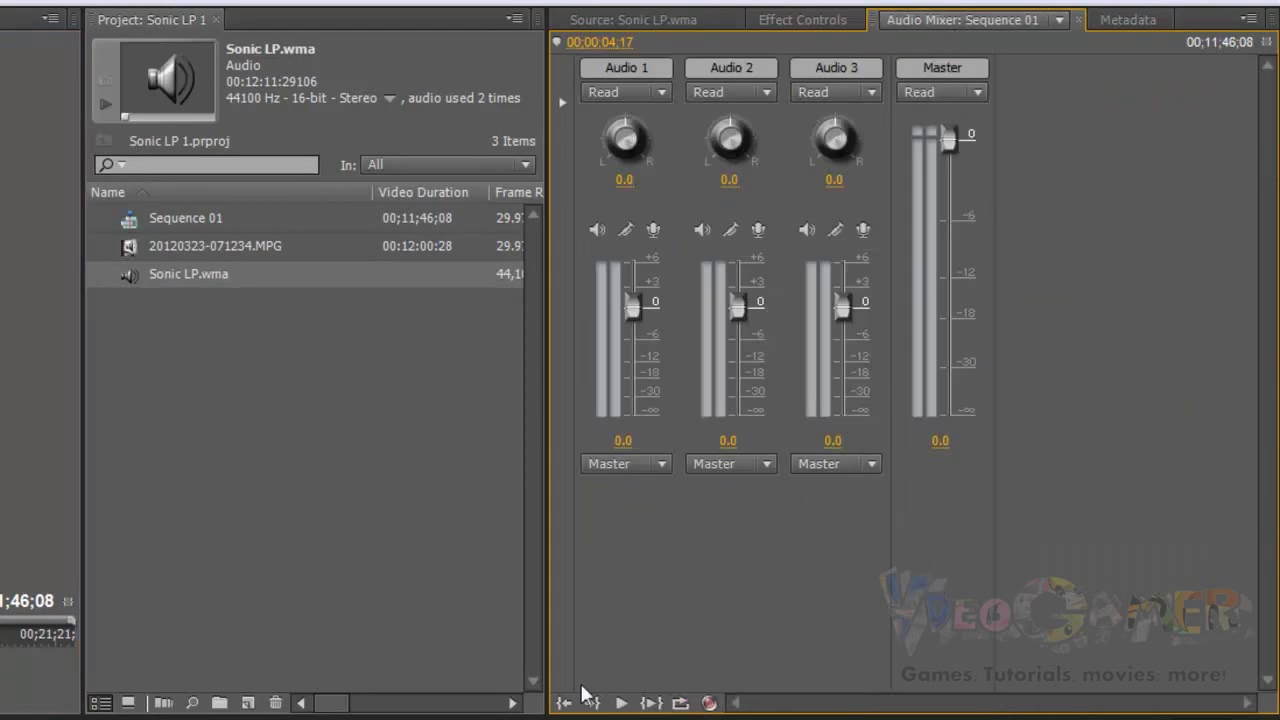
While playing back, lower Audio 1 to -18.5 dB and Master to -0.7 dB
{"action": "left_click_drag", "start_coordinate": [546, 425], "coordinate": [322, 436]}
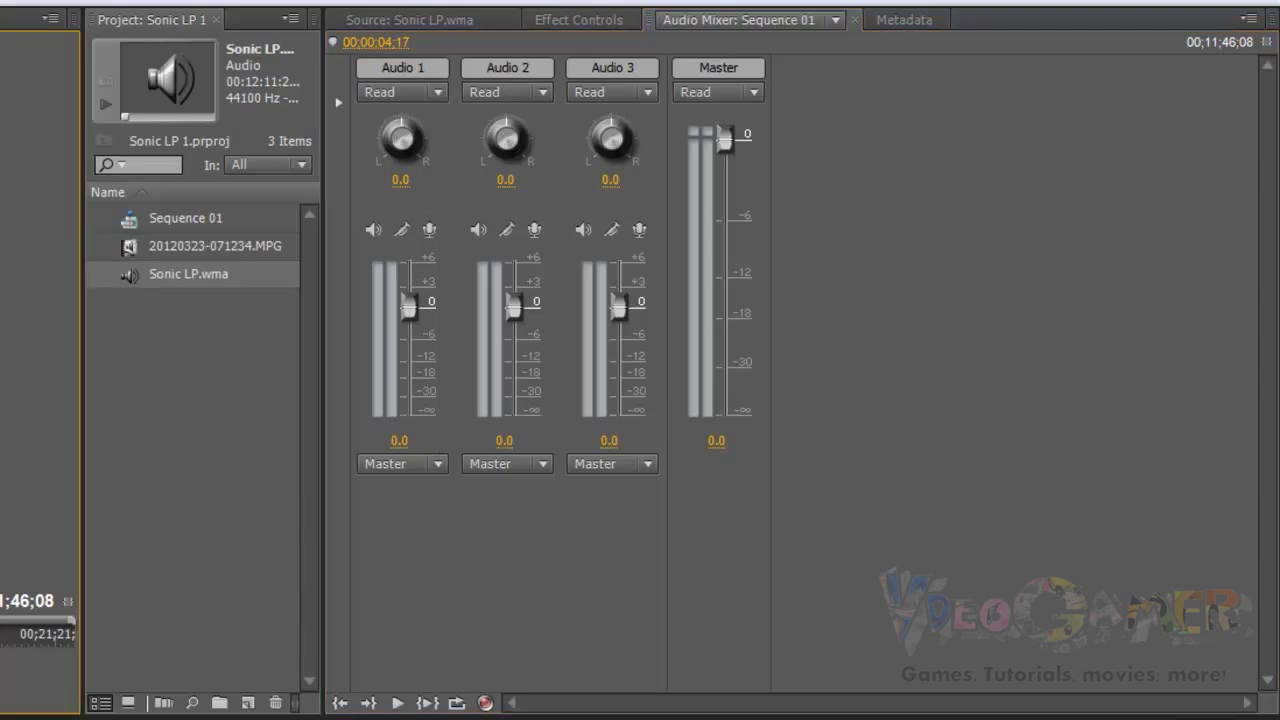
{"action": "key", "text": "space"}
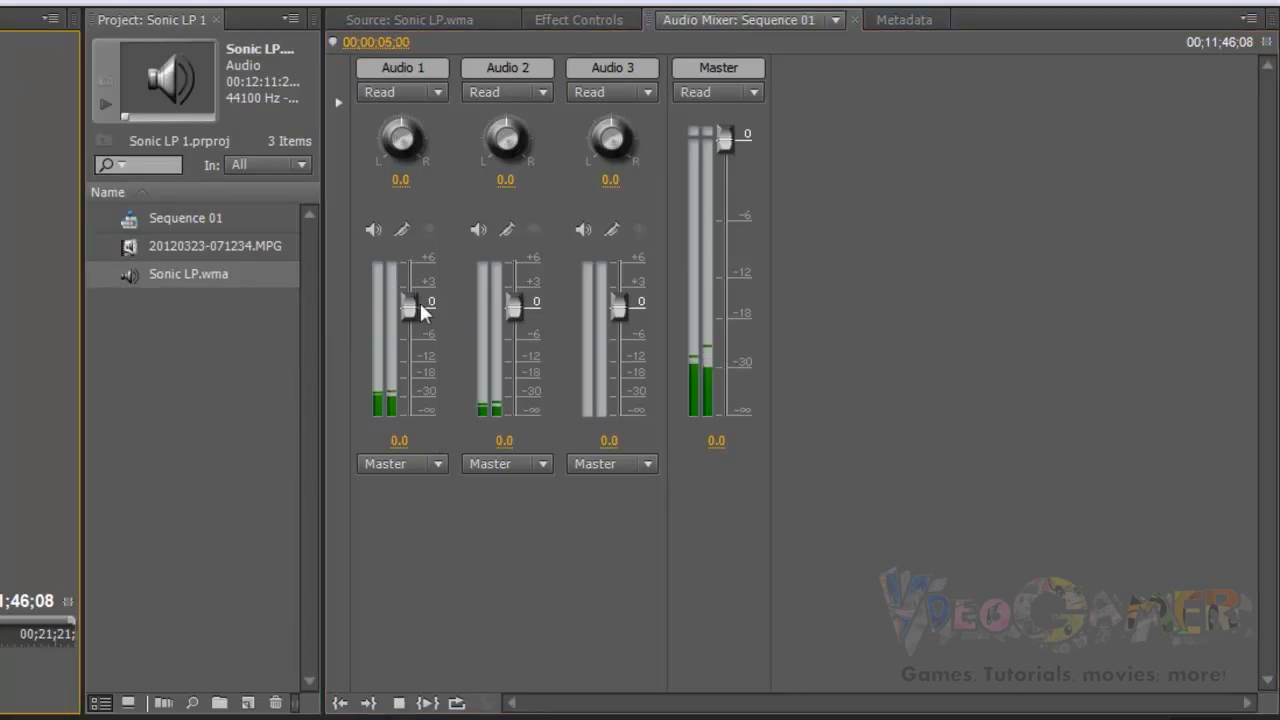
{"action": "left_click_drag", "start_coordinate": [409, 302], "coordinate": [402, 364]}
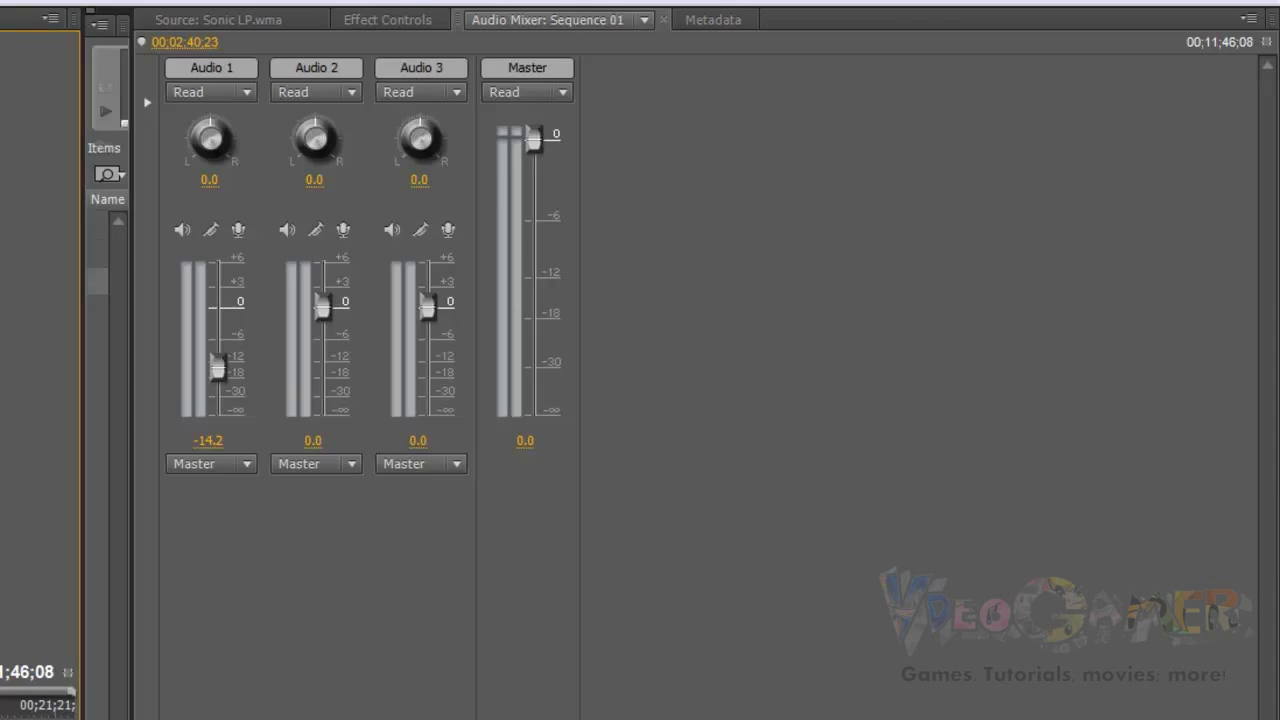
{"action": "key", "text": "space"}
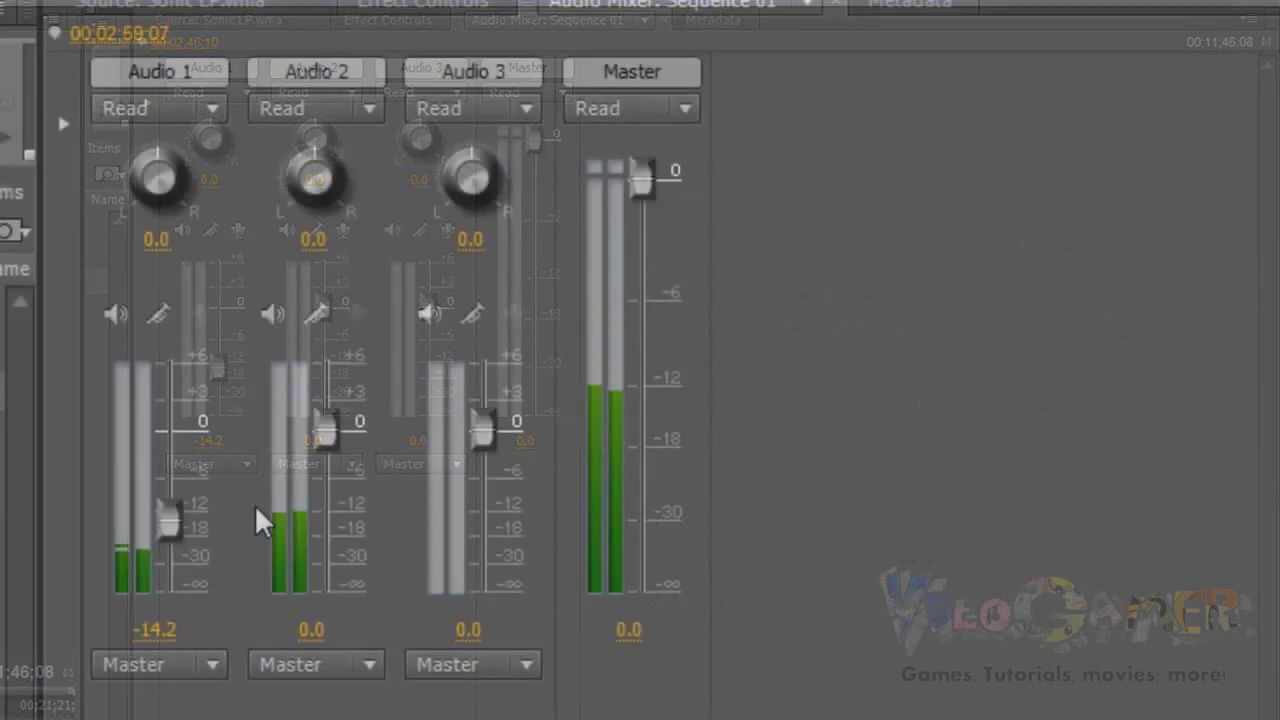
{"action": "mouse_move", "coordinate": [169, 526]}
{"action": "left_mouse_down"}
{"action": "mouse_move", "coordinate": [169, 563]}
{"action": "mouse_move", "coordinate": [167, 539]}
{"action": "left_mouse_up"}
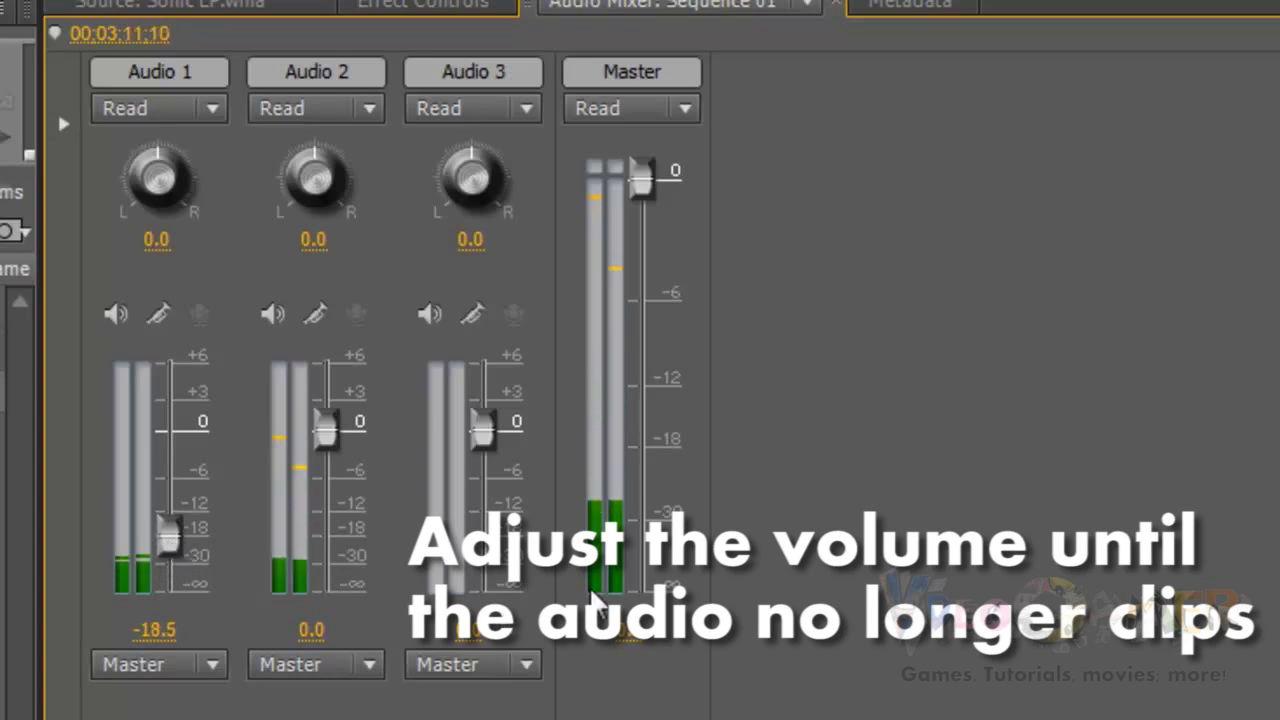
{"action": "left_click_drag", "start_coordinate": [638, 183], "coordinate": [639, 206]}
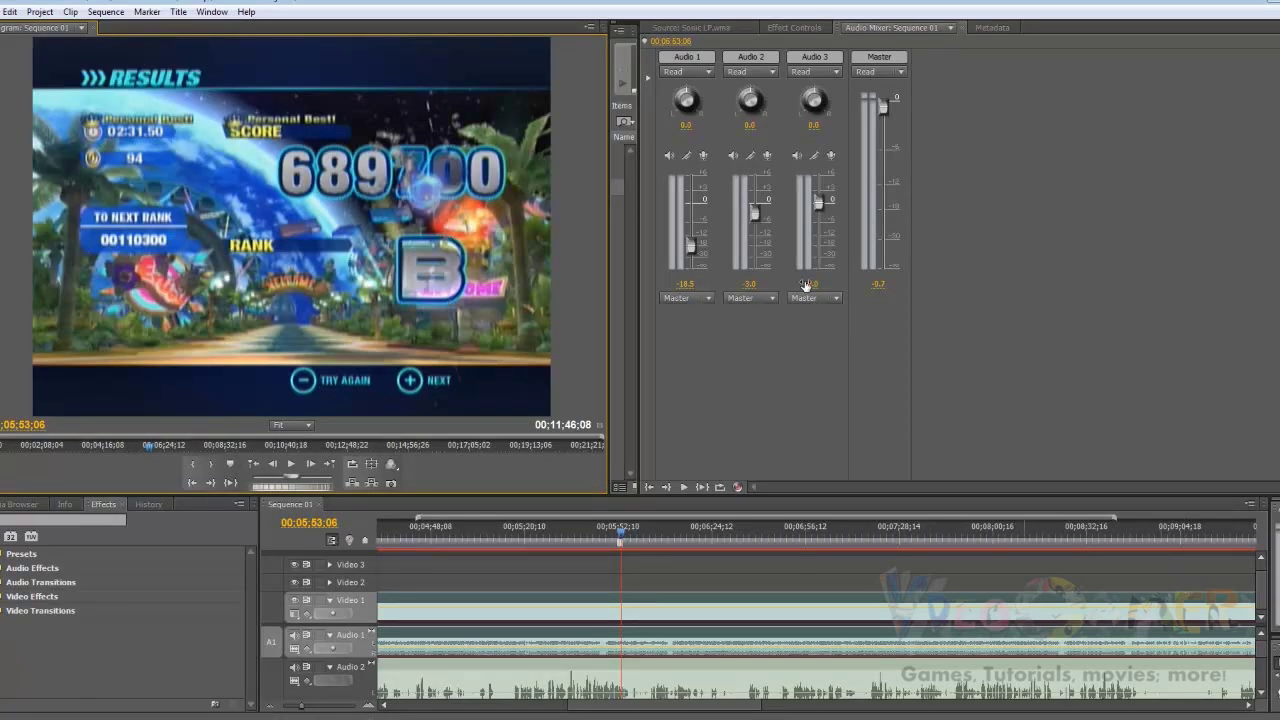
Scroll the timeline back to the sequence start and play the whole sequence for review
{"action": "scroll", "coordinate": [1264, 659], "scroll_direction": "down", "scroll_amount": 3}
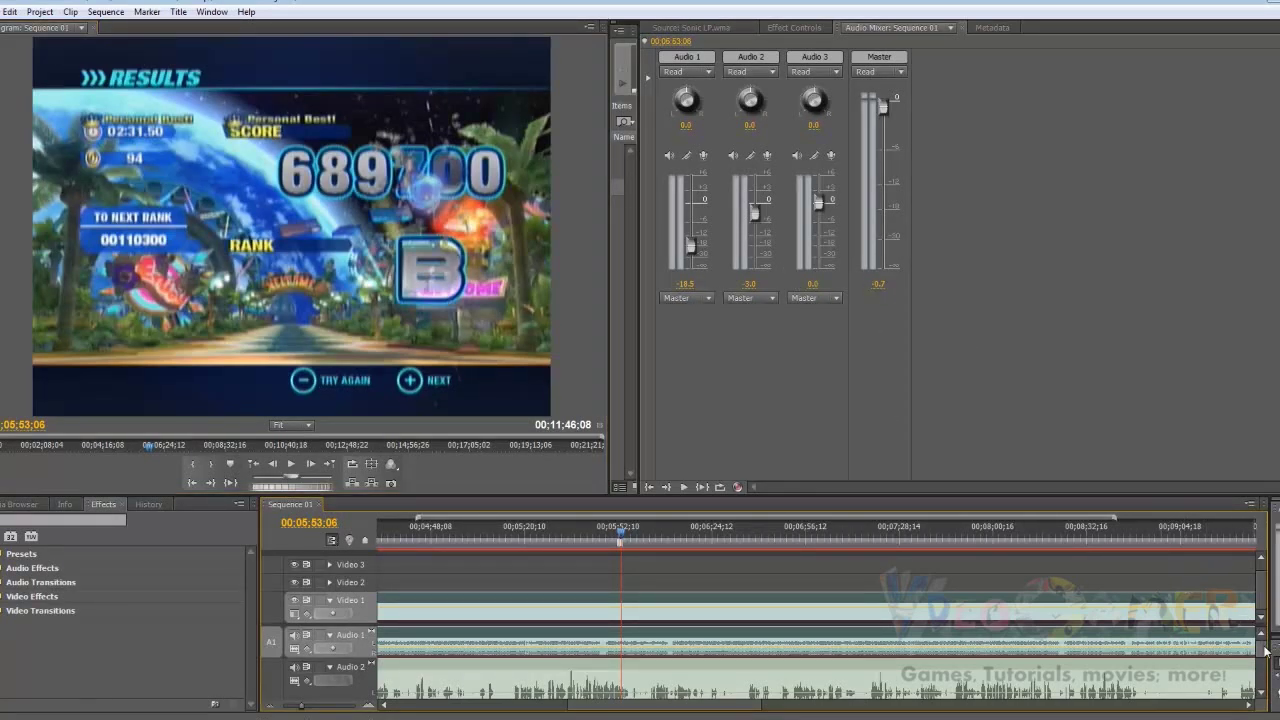
{"action": "scroll", "coordinate": [1263, 660], "scroll_direction": "down", "scroll_amount": 2}
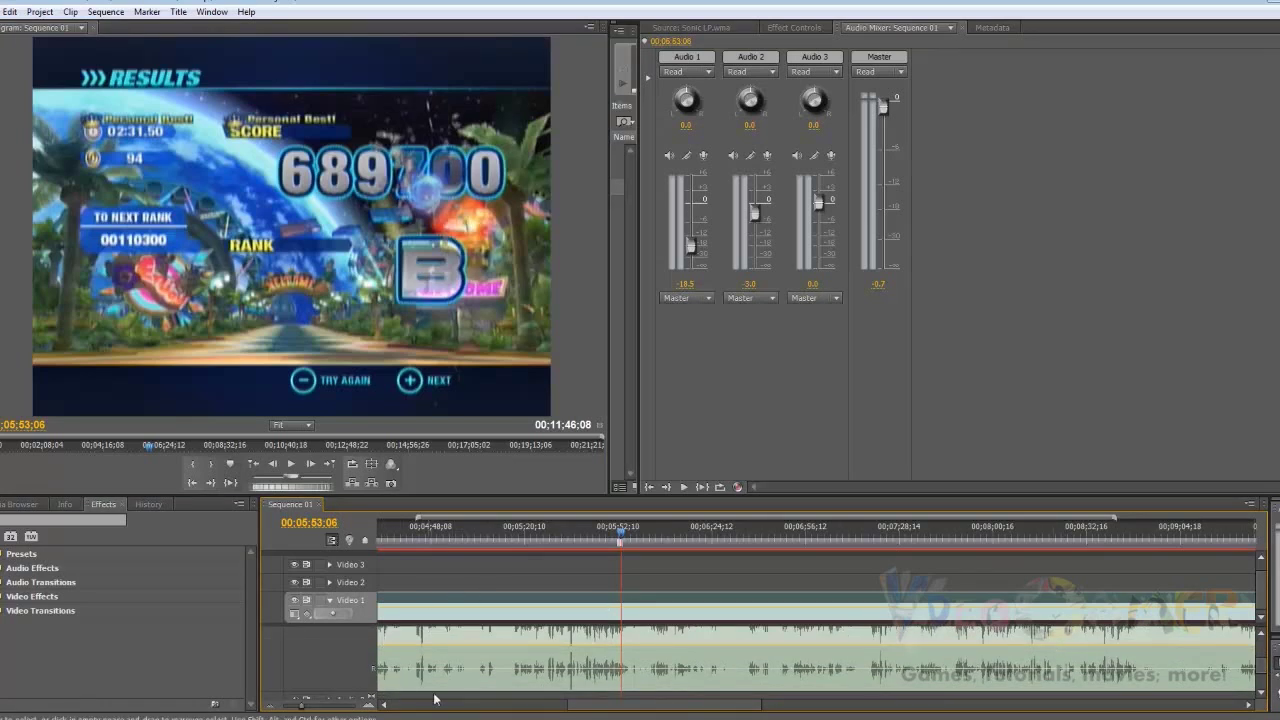
{"action": "left_click_drag", "start_coordinate": [576, 712], "coordinate": [423, 687]}
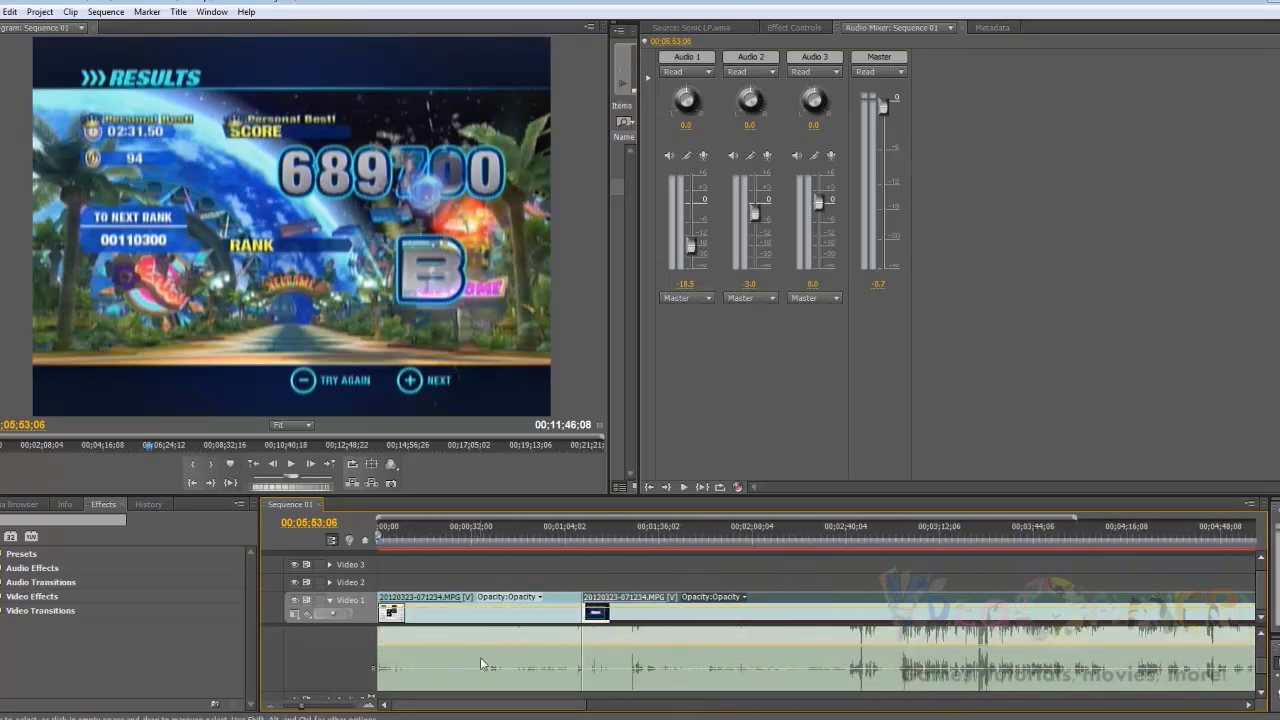
{"action": "scroll", "coordinate": [1267, 669], "scroll_direction": "up", "scroll_amount": 3}
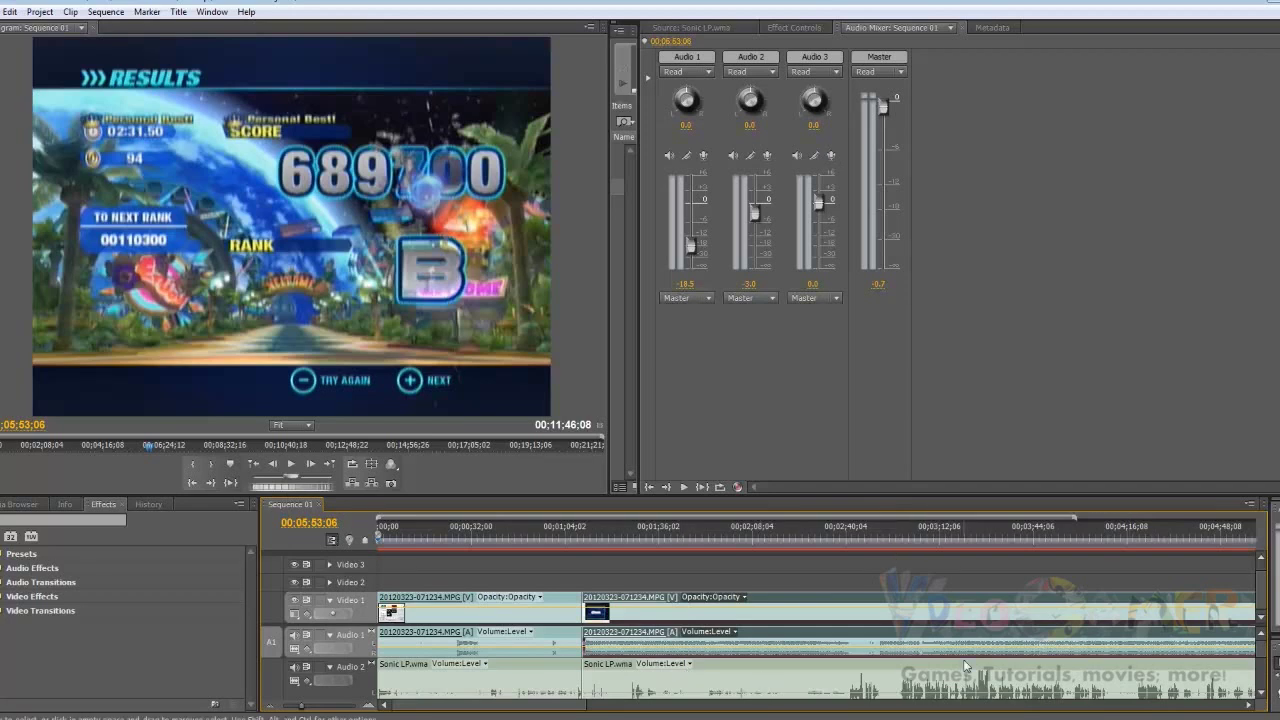
{"action": "scroll", "coordinate": [1261, 650], "scroll_direction": "down", "scroll_amount": 3}
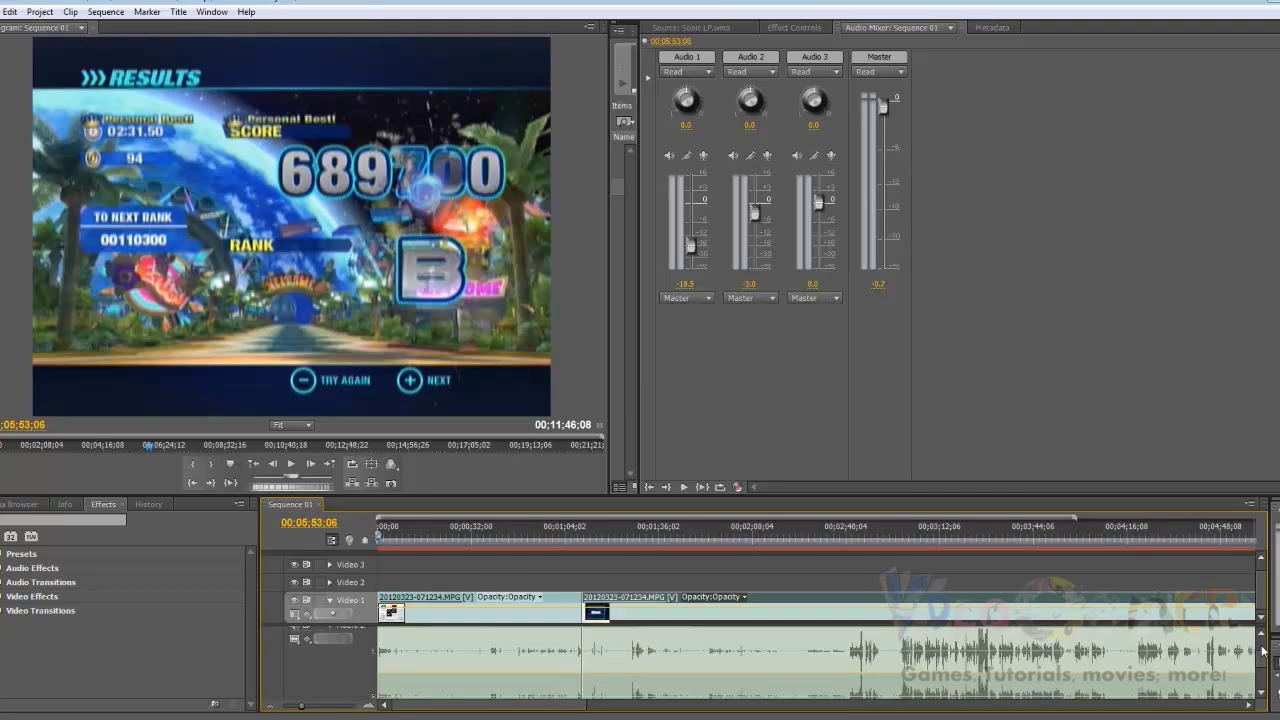
{"action": "left_click", "coordinate": [291, 463]}
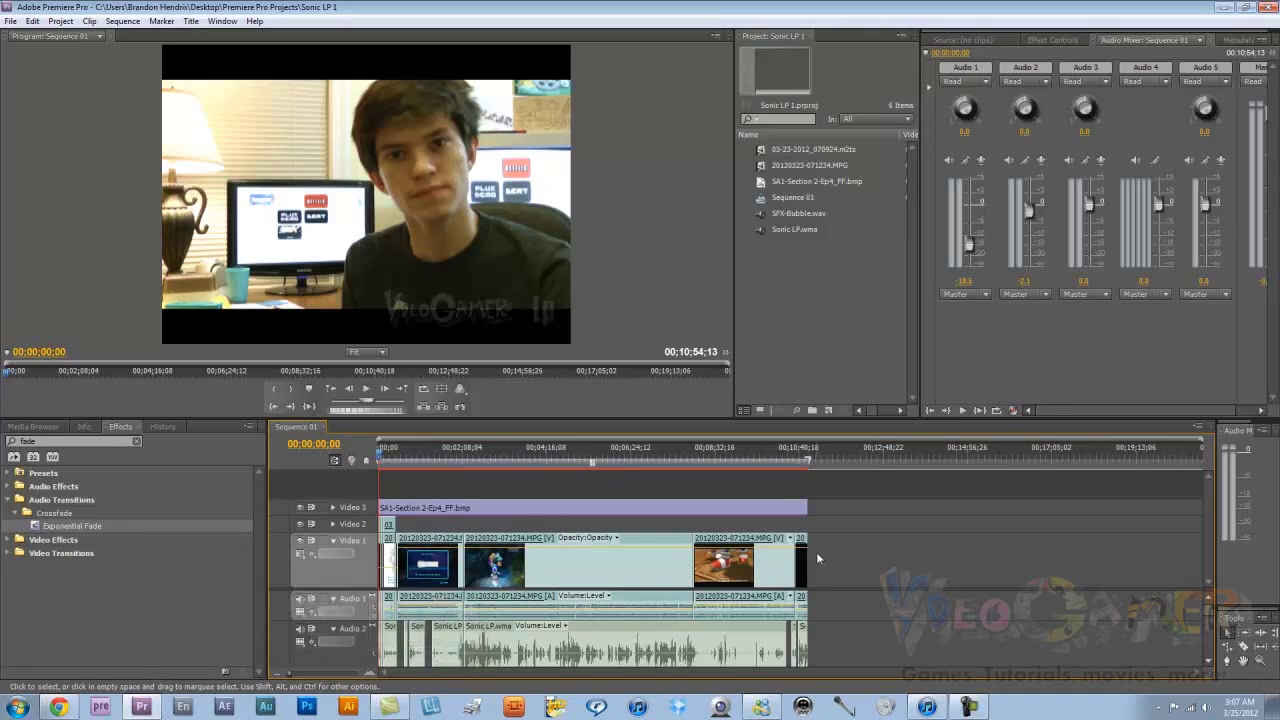
Open the Export Settings for the sequence through File > Export > Media
{"action": "left_click", "coordinate": [10, 24]}
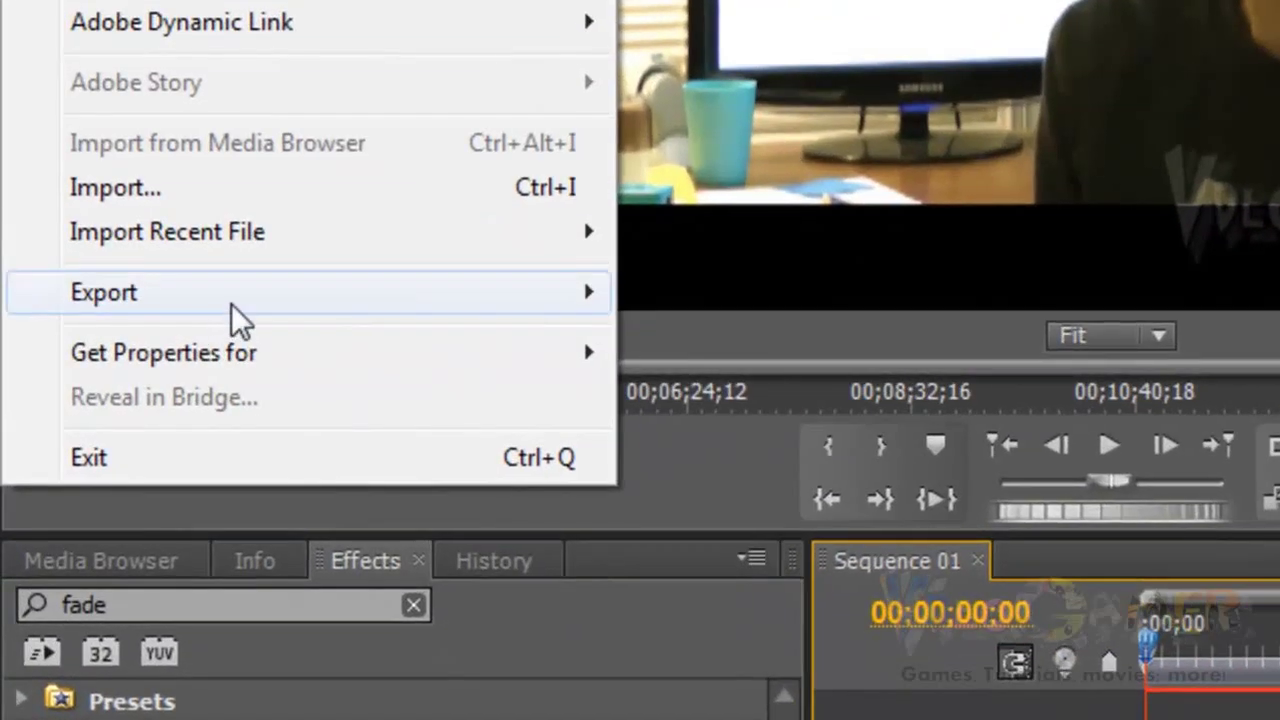
{"action": "mouse_move", "coordinate": [77, 341]}
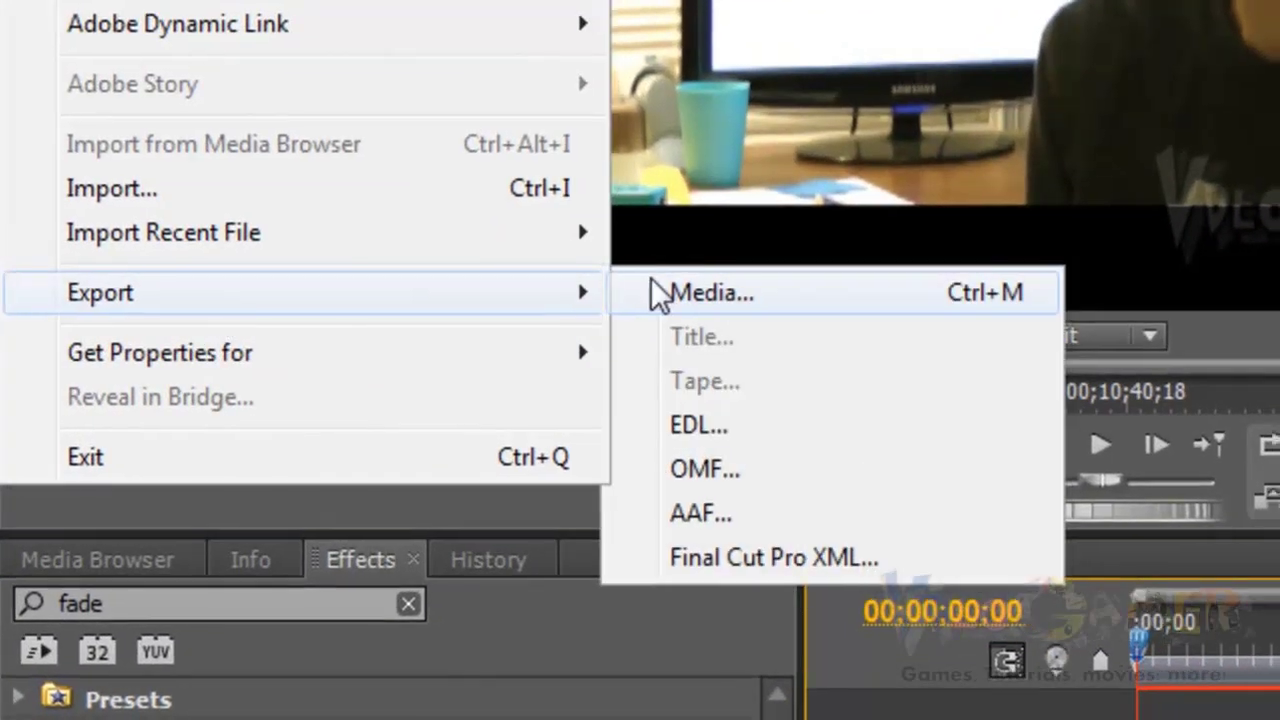
{"action": "left_click", "coordinate": [656, 293]}
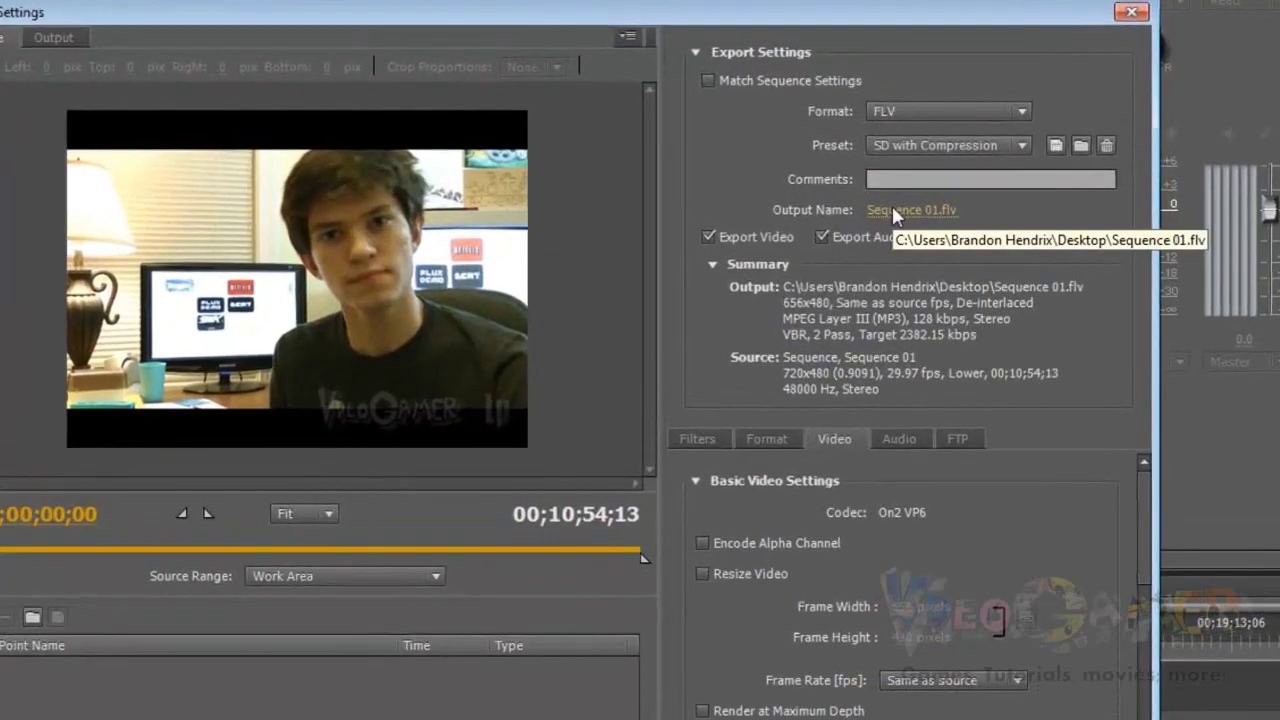
Set the export output to the Desktop with the file name 'Sonic Colors LP 1'
{"action": "left_click", "coordinate": [900, 210]}
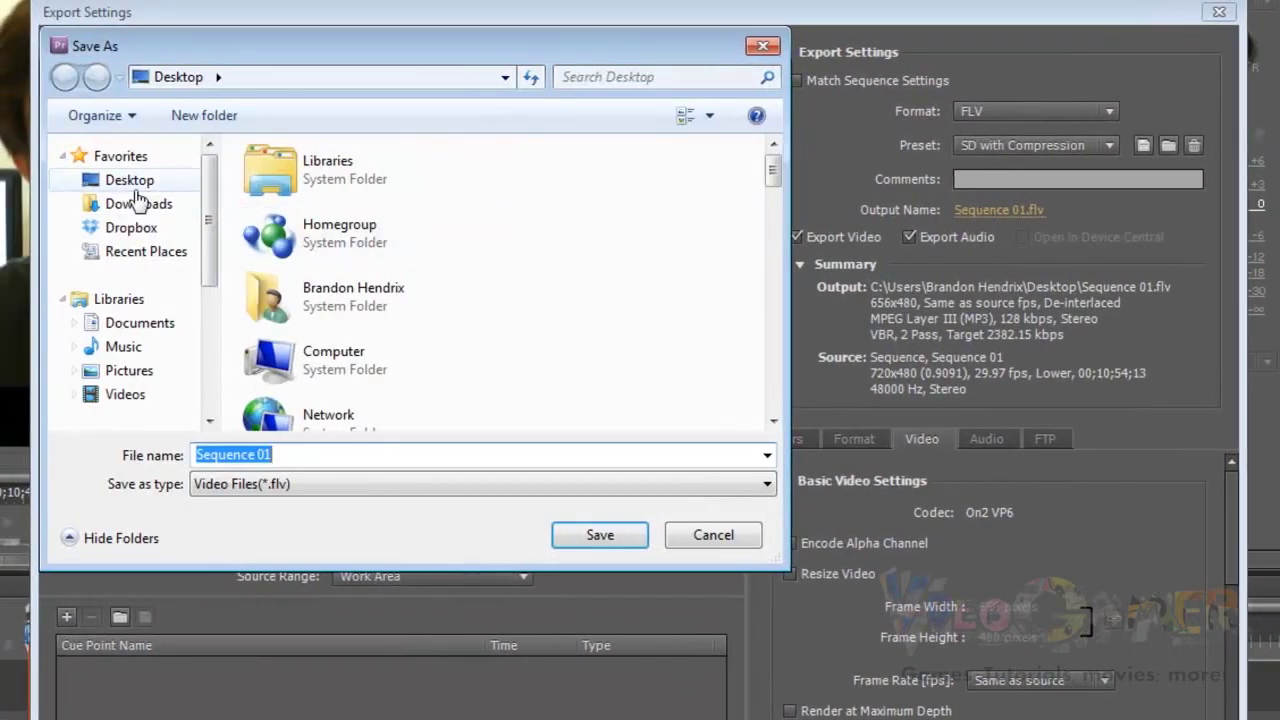
{"action": "left_click", "coordinate": [136, 190]}
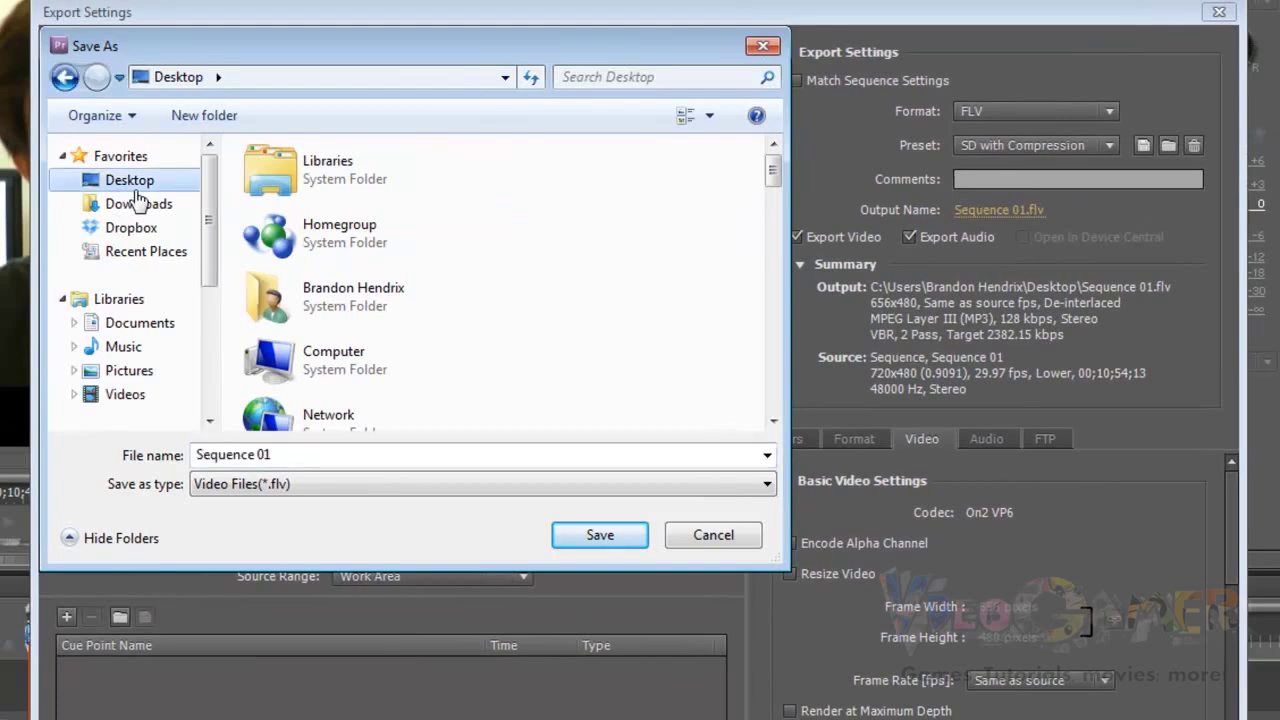
{"action": "left_click", "coordinate": [304, 458]}
{"action": "key", "text": "BackSpace"}
{"action": "type", "text": "Son"}
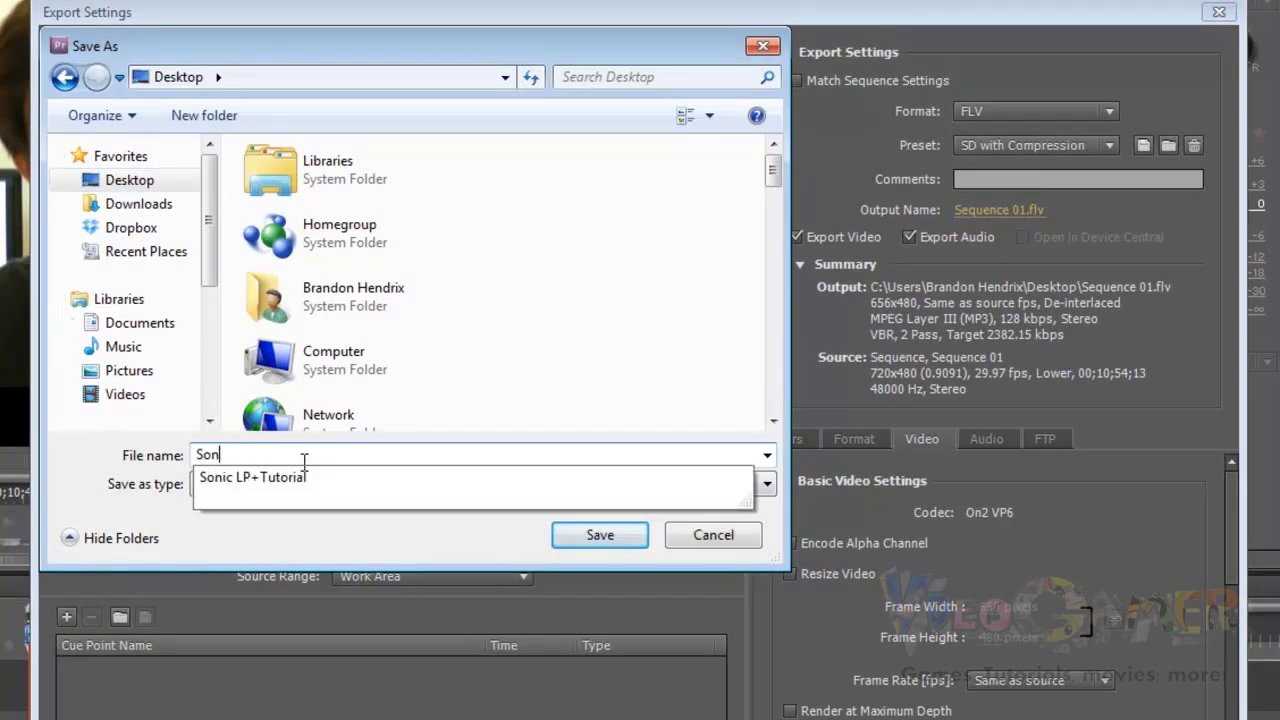
{"action": "type", "text": "ic Colores"}
{"action": "key", "text": "BackSpace"}
{"action": "key", "text": "BackSpace"}
{"action": "type", "text": "s LP "}
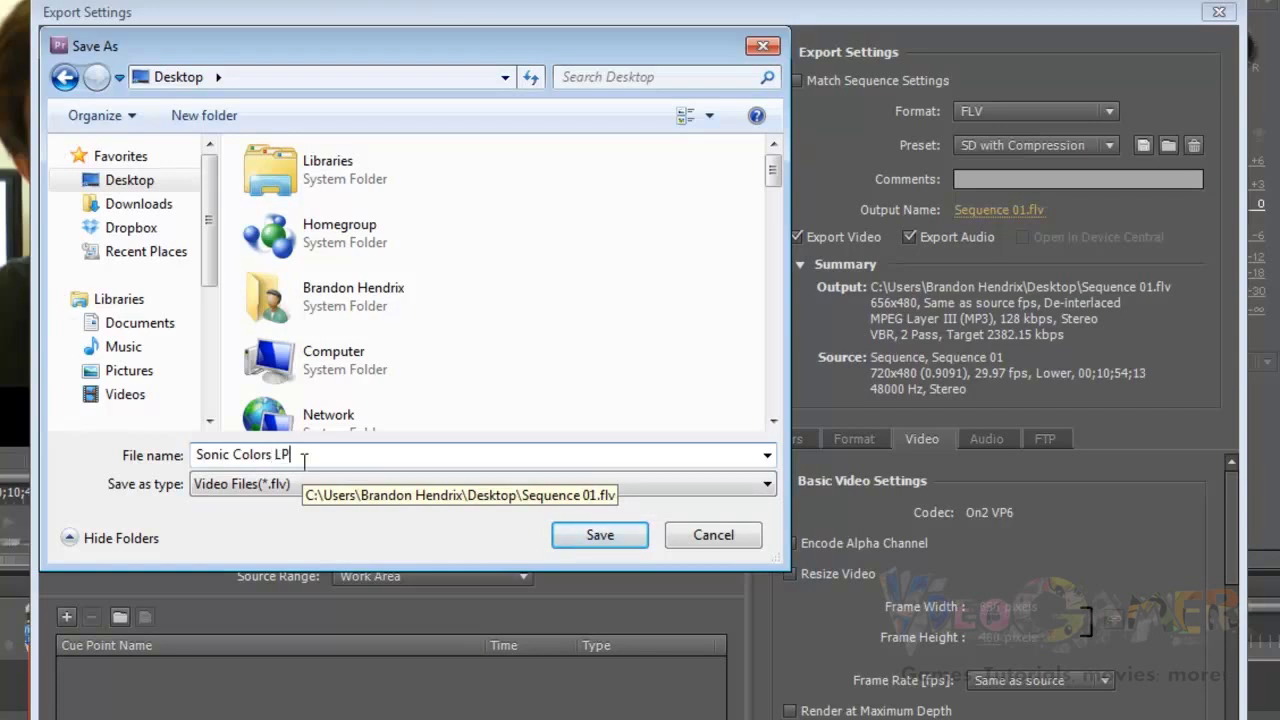
{"action": "type", "text": "1"}
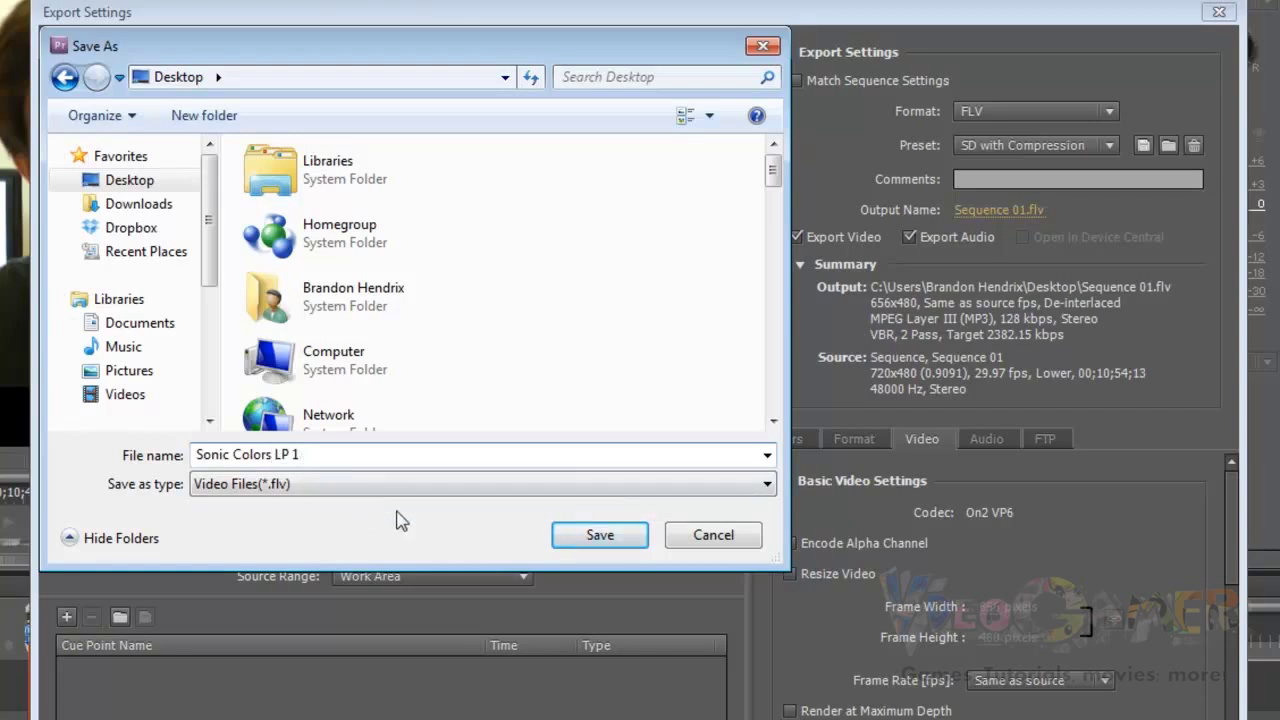
{"action": "left_click", "coordinate": [597, 537]}
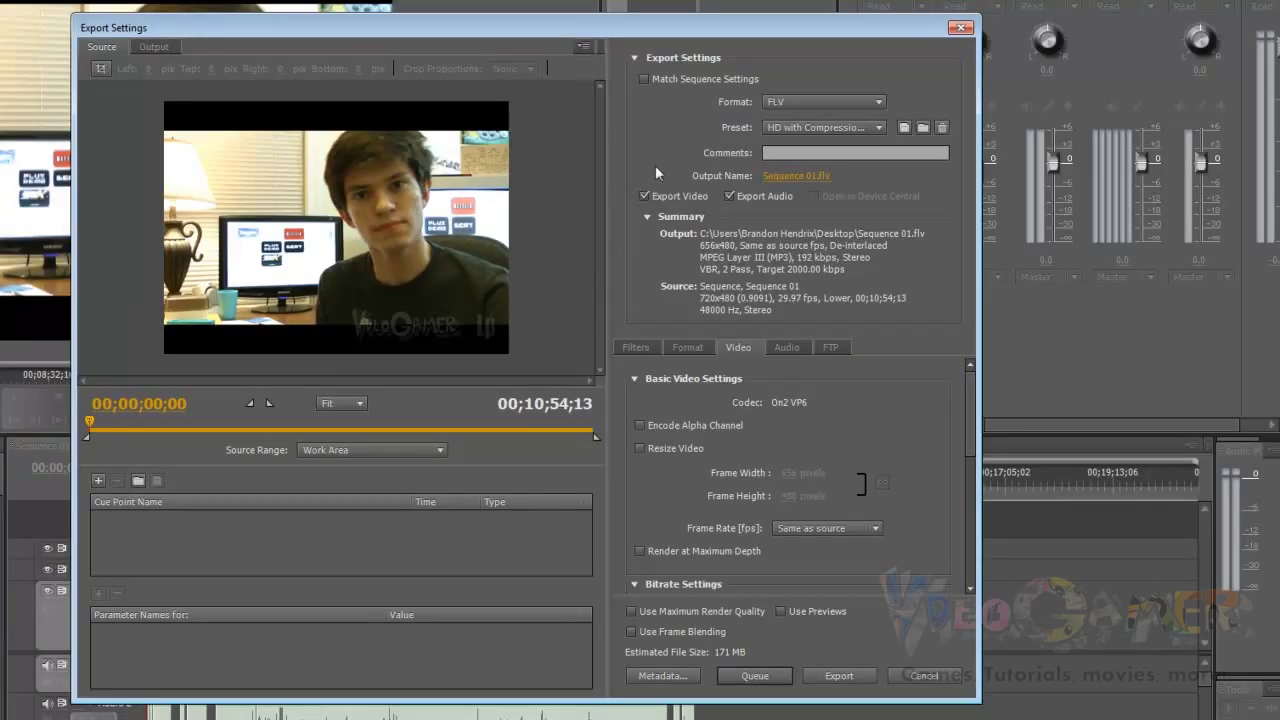
Keep FLV as the format and switch to the Match Source Attributes preset
{"action": "left_click", "coordinate": [849, 98]}
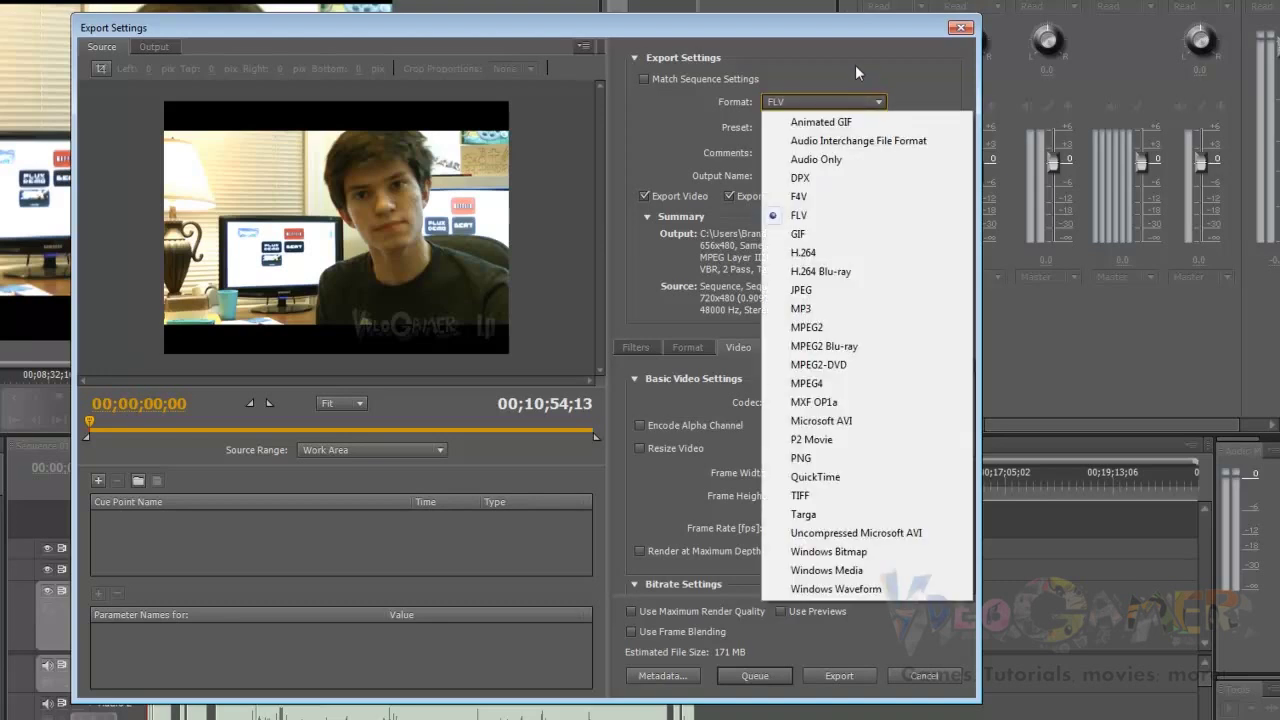
{"action": "left_click", "coordinate": [855, 72]}
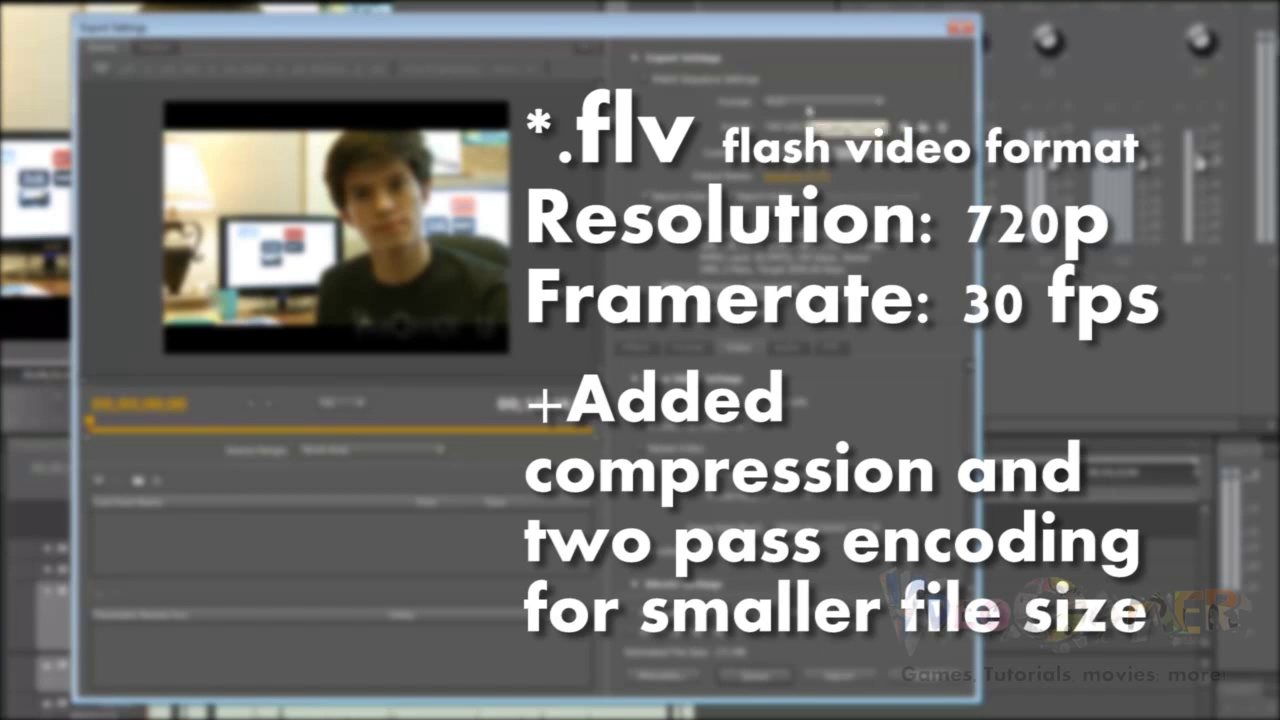
{"action": "left_click", "coordinate": [868, 120]}
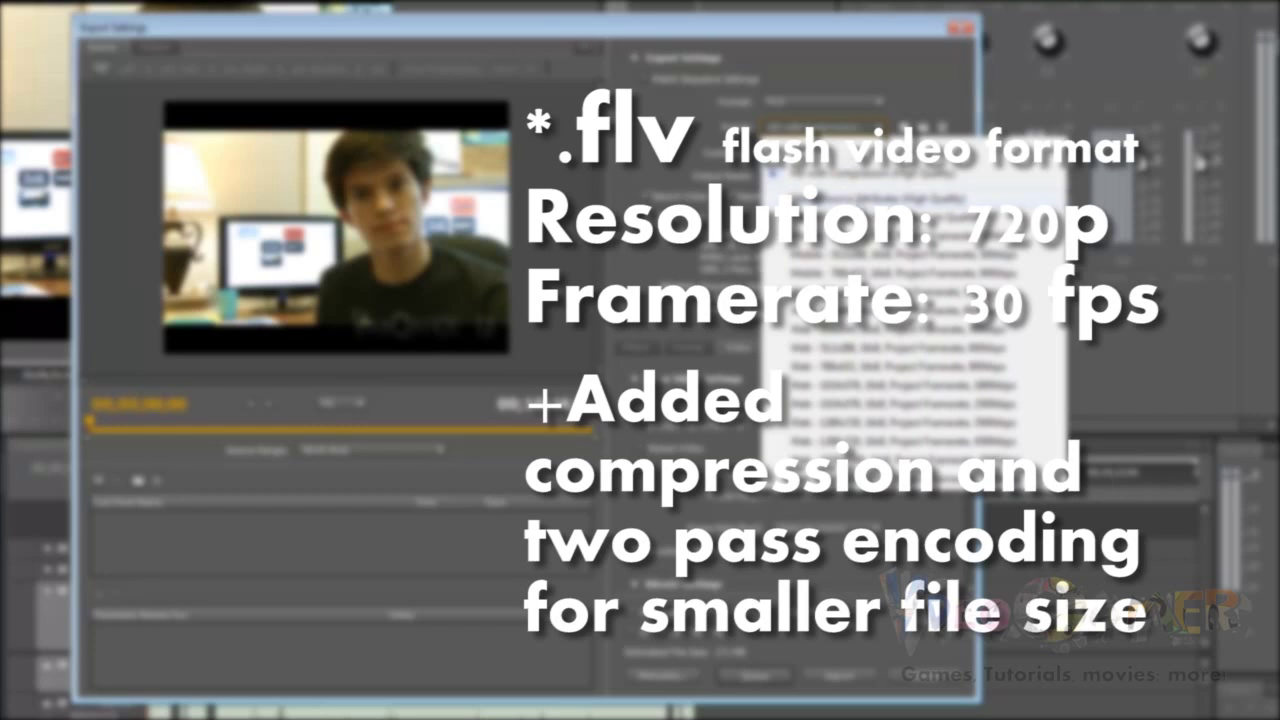
{"action": "left_click", "coordinate": [840, 222]}
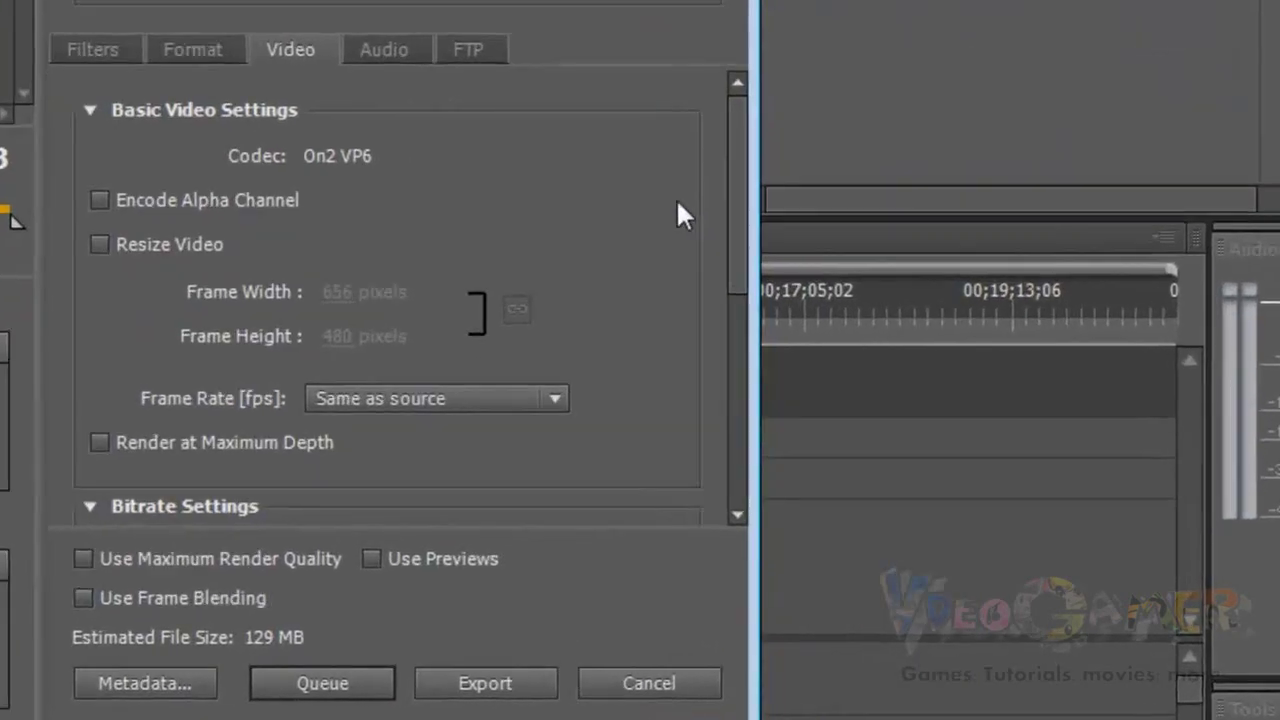
Switch to two-pass VBR and set a custom video bitrate of about 2,382 kbps
{"action": "left_click_drag", "start_coordinate": [741, 167], "coordinate": [735, 318]}
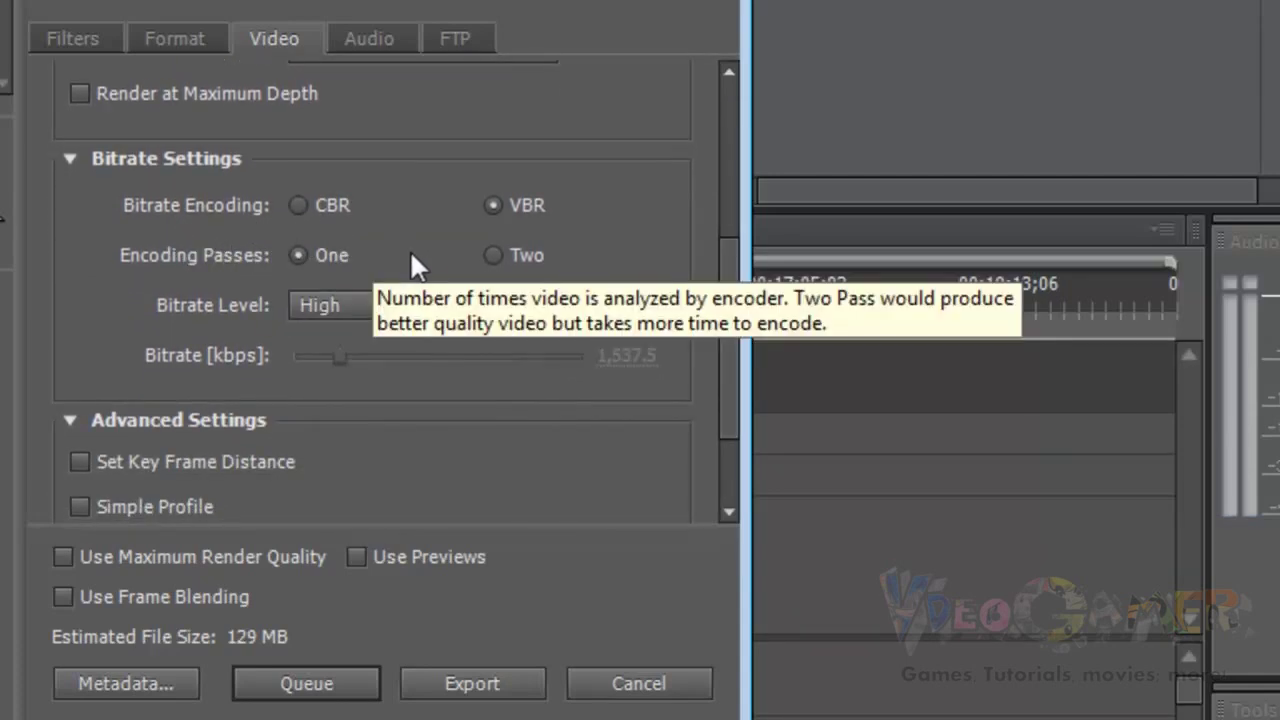
{"action": "left_click", "coordinate": [500, 254]}
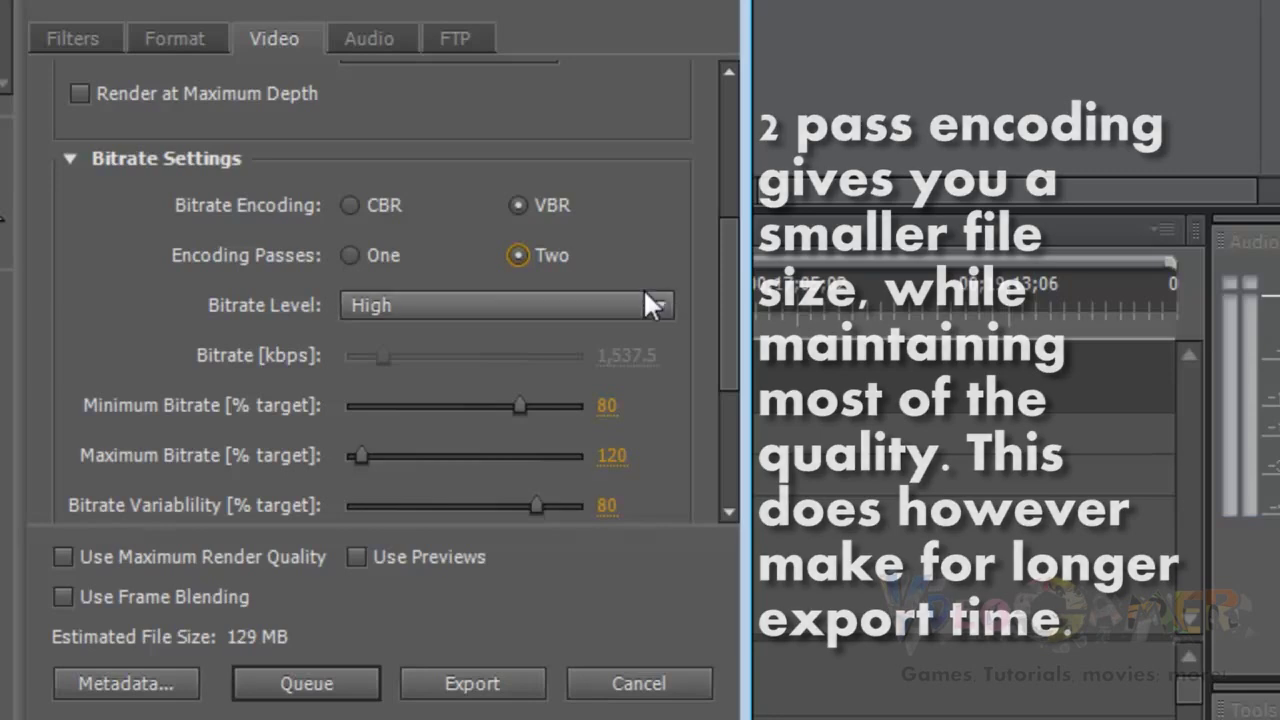
{"action": "left_click", "coordinate": [639, 298]}
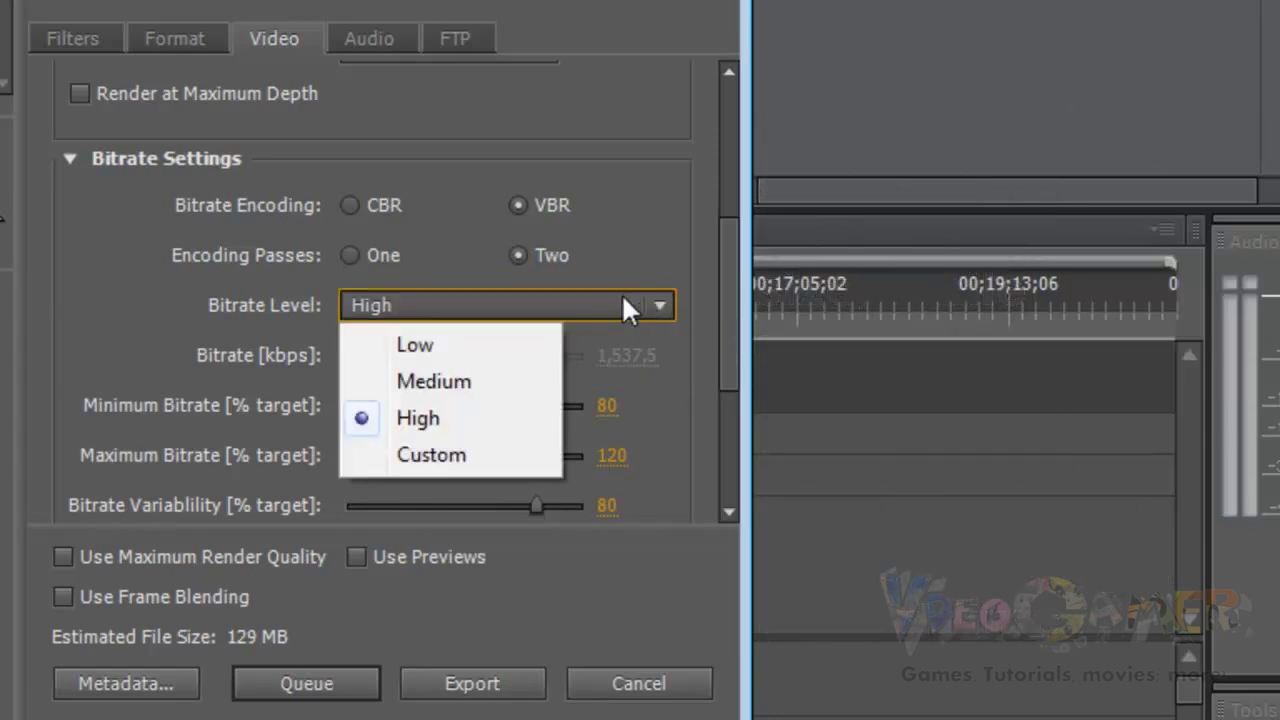
{"action": "left_click", "coordinate": [510, 455]}
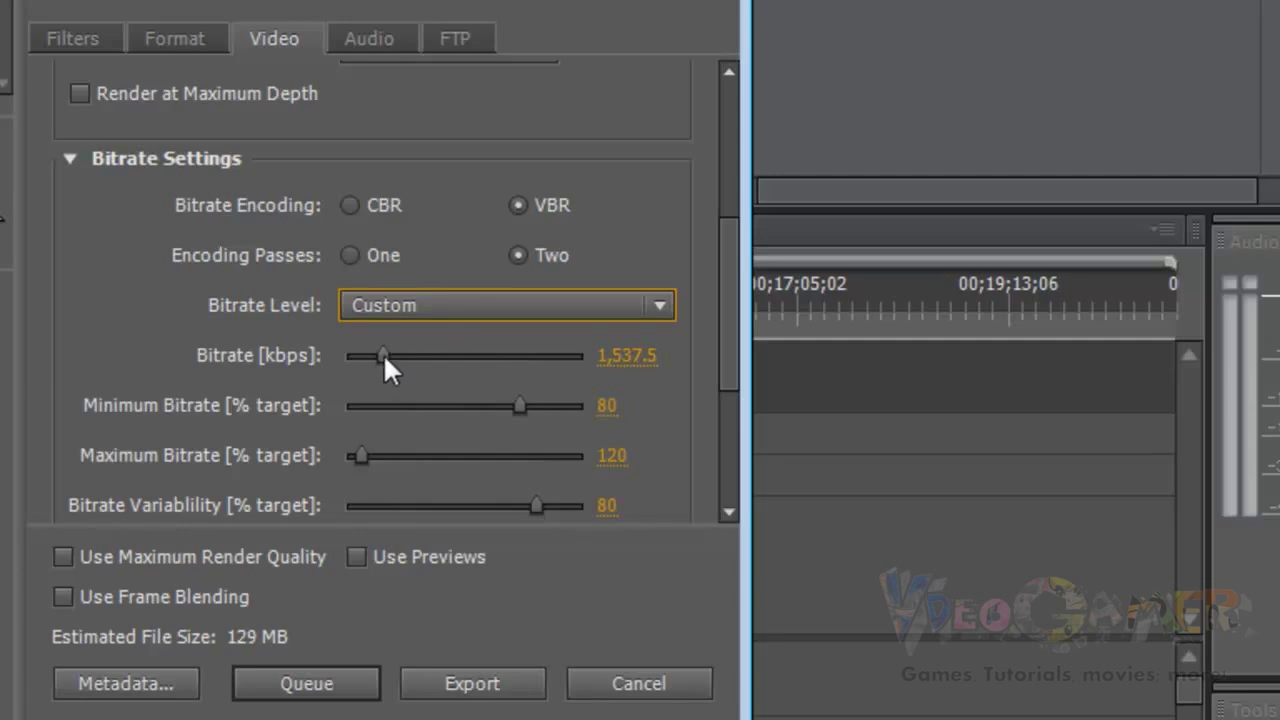
{"action": "left_click_drag", "start_coordinate": [381, 353], "coordinate": [401, 351]}
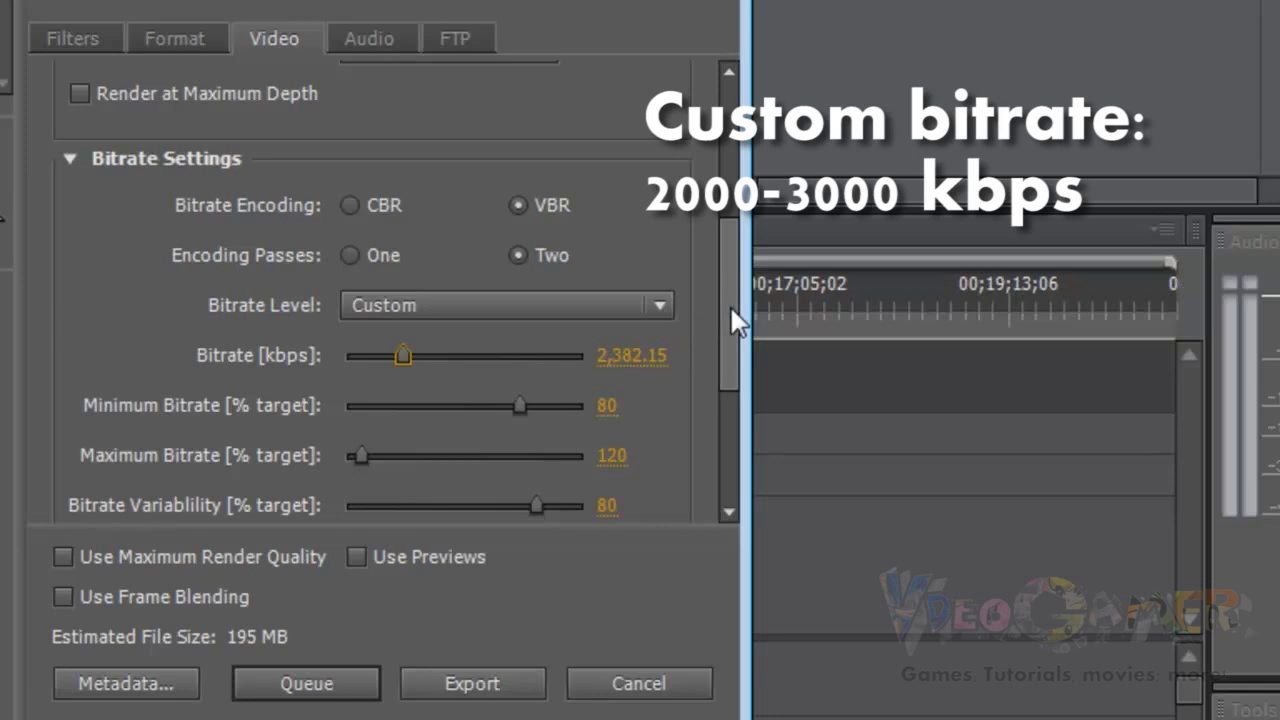
{"action": "left_click_drag", "start_coordinate": [730, 305], "coordinate": [737, 428]}
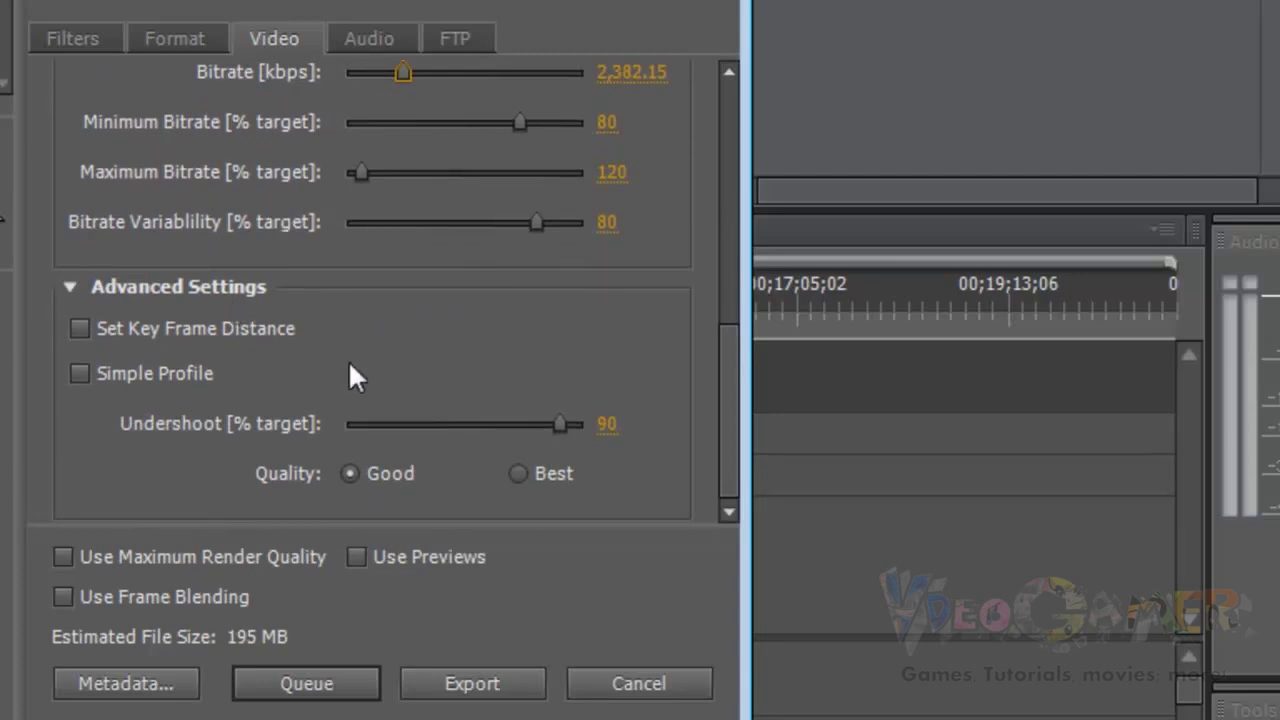
Enable Set Key Frame Distance at 30 frames in the FLV export settings
{"action": "left_click", "coordinate": [78, 330]}
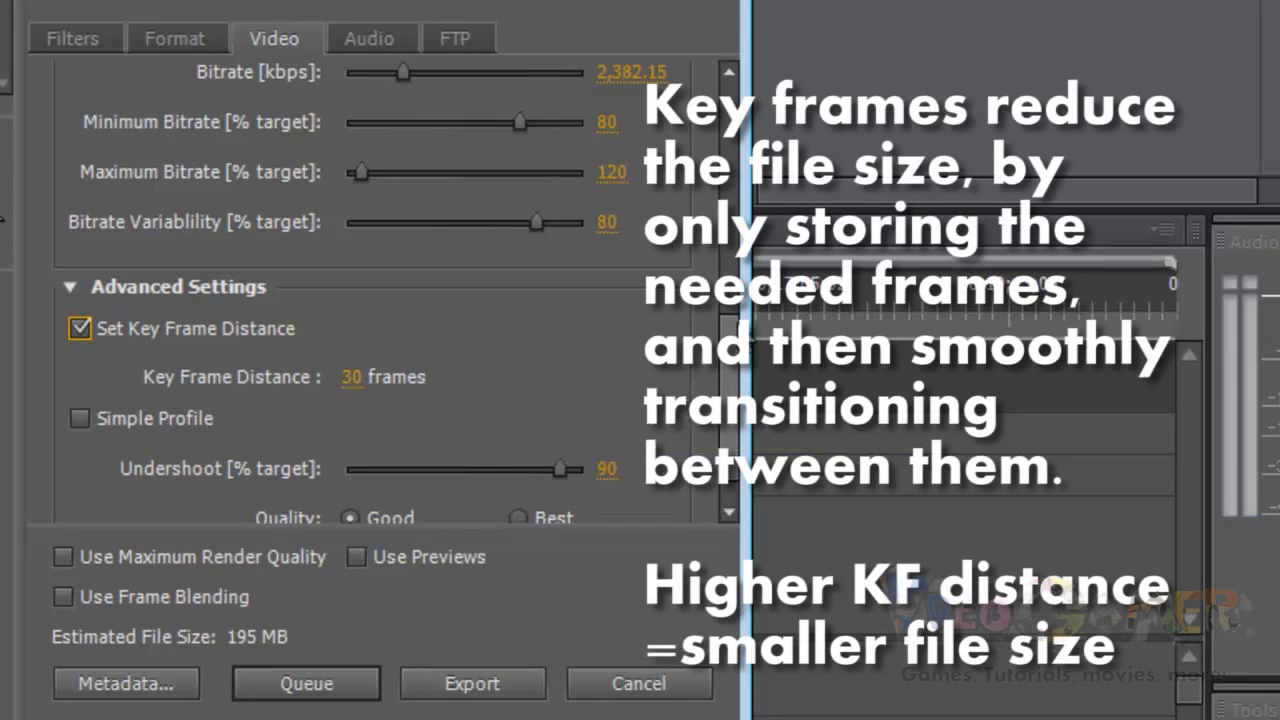
{"action": "scroll", "coordinate": [416, 418], "scroll_direction": "down", "scroll_amount": 1}
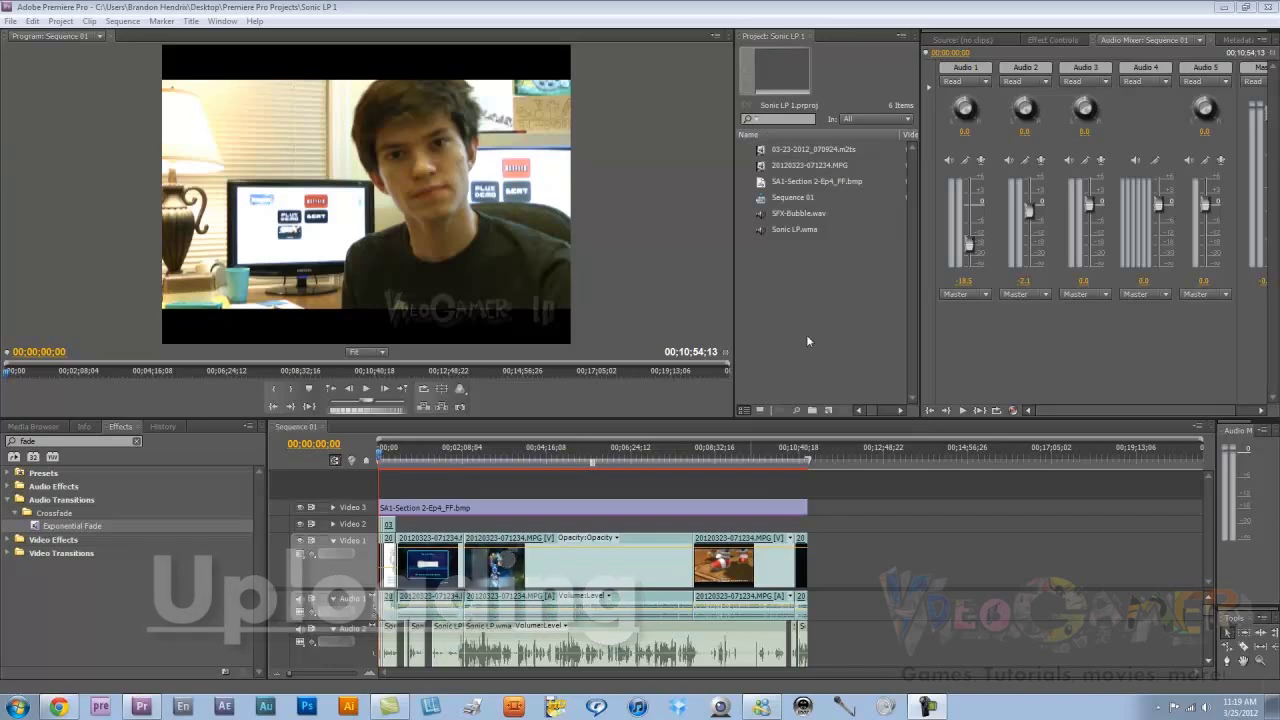
Play the exported Sonic Colors LP 1.flv from the desktop, then return to Chrome
{"action": "left_click", "coordinate": [1242, 7]}
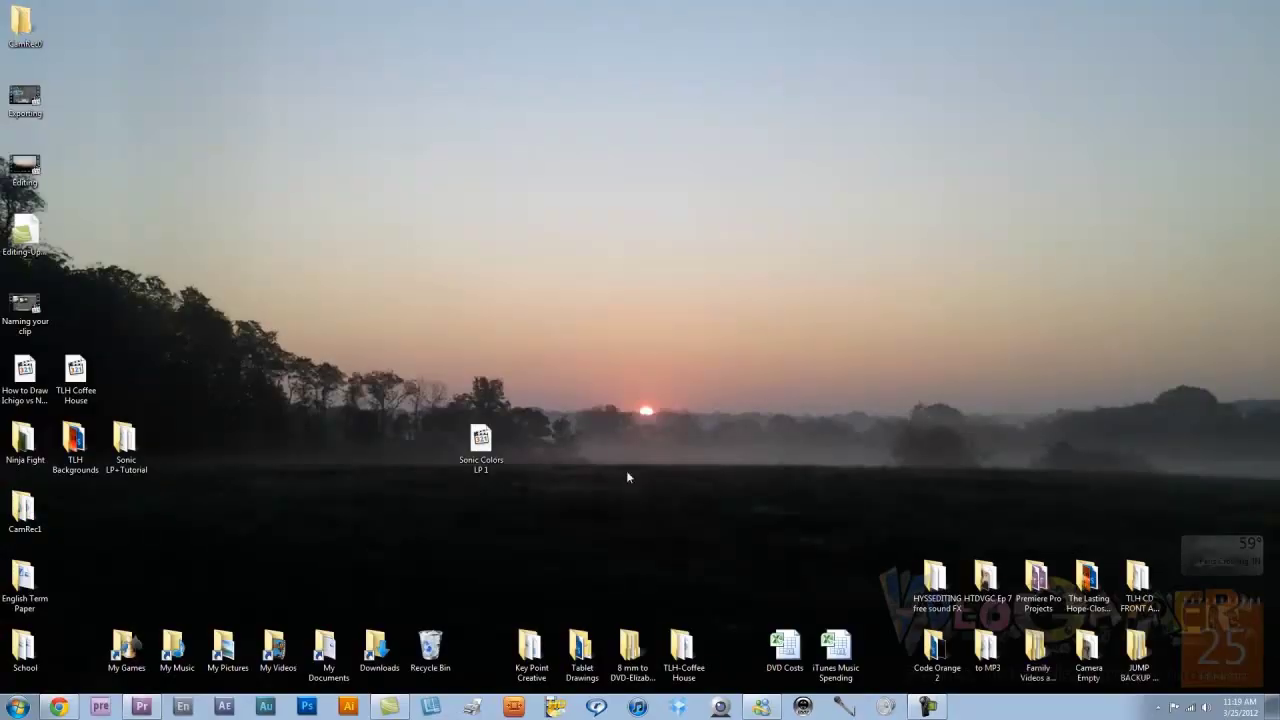
{"action": "double_click", "coordinate": [488, 458]}
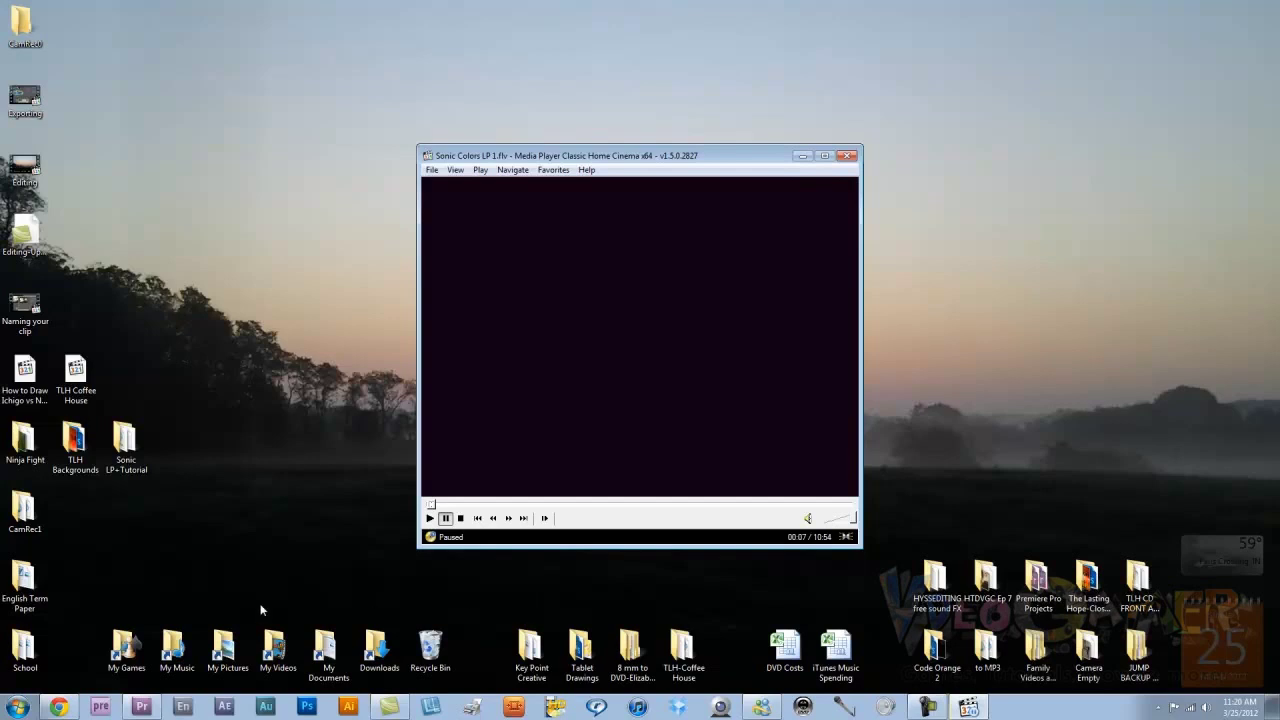
{"action": "left_click", "coordinate": [59, 707]}
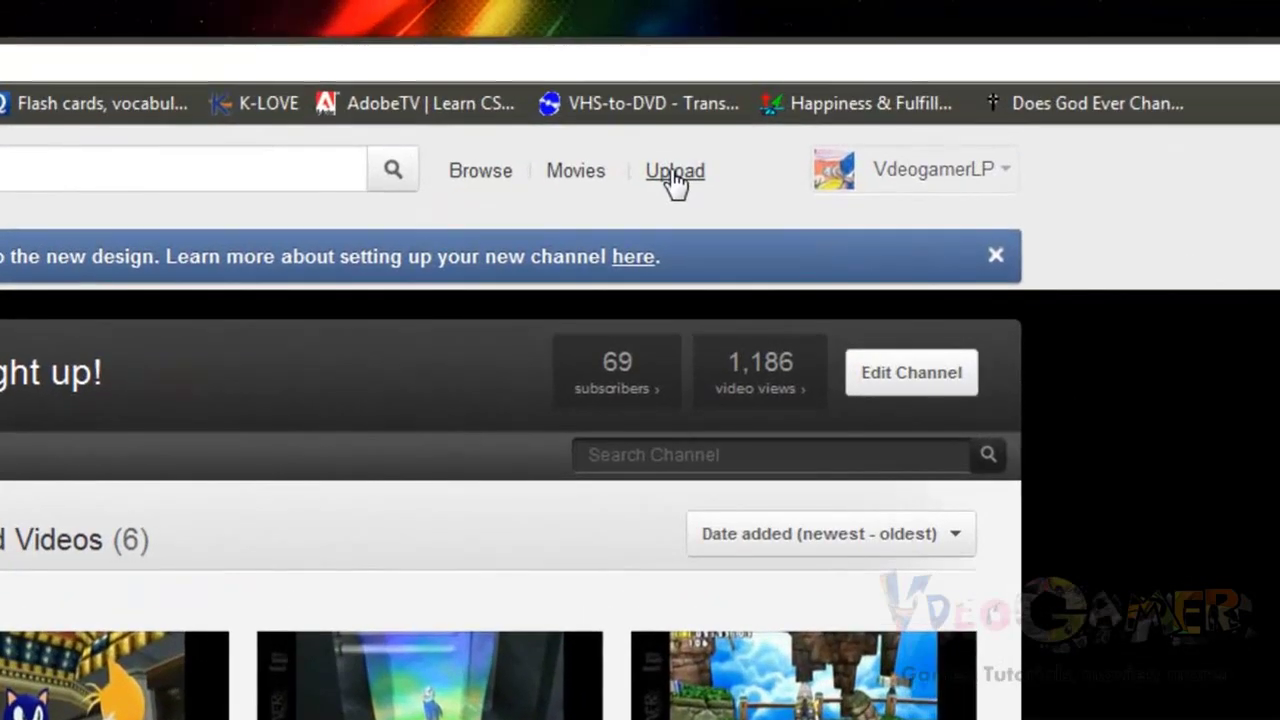
Upload Sonic Colors LP 1.flv to YouTube from the computer
{"action": "left_click", "coordinate": [676, 178]}
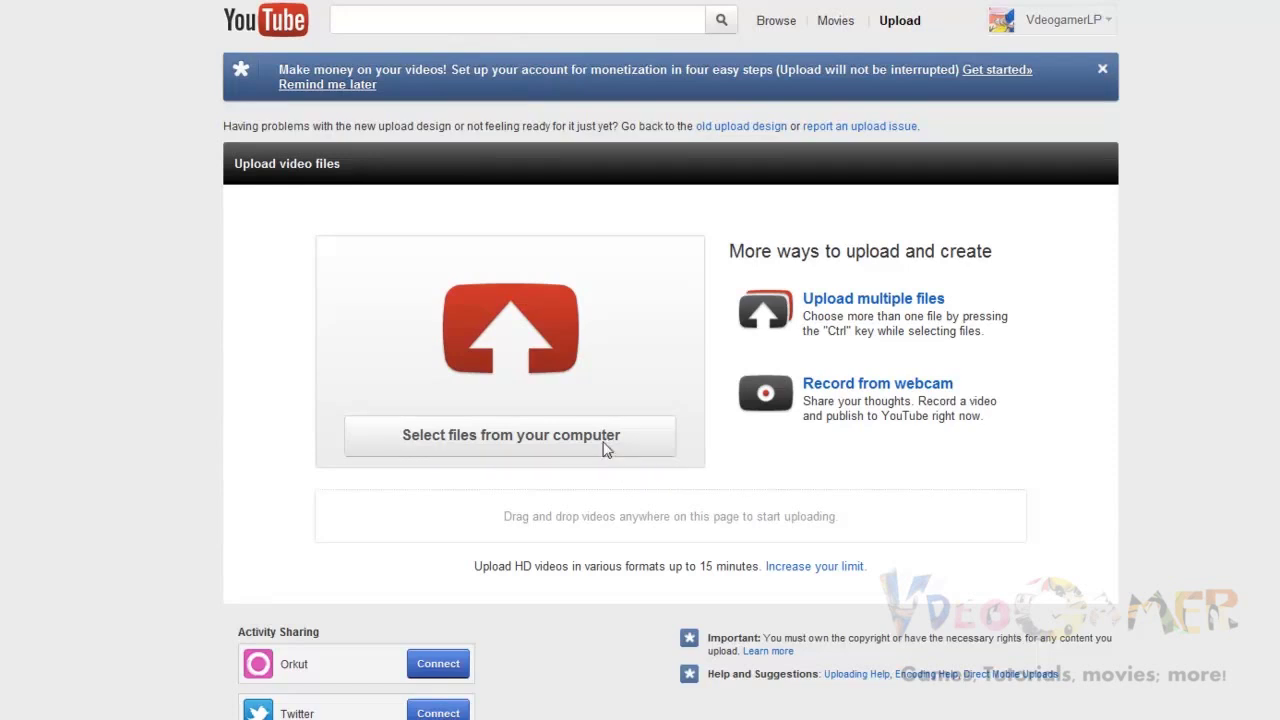
{"action": "left_click", "coordinate": [423, 357]}
{"action": "left_click_drag", "start_coordinate": [410, 140], "coordinate": [400, 325]}
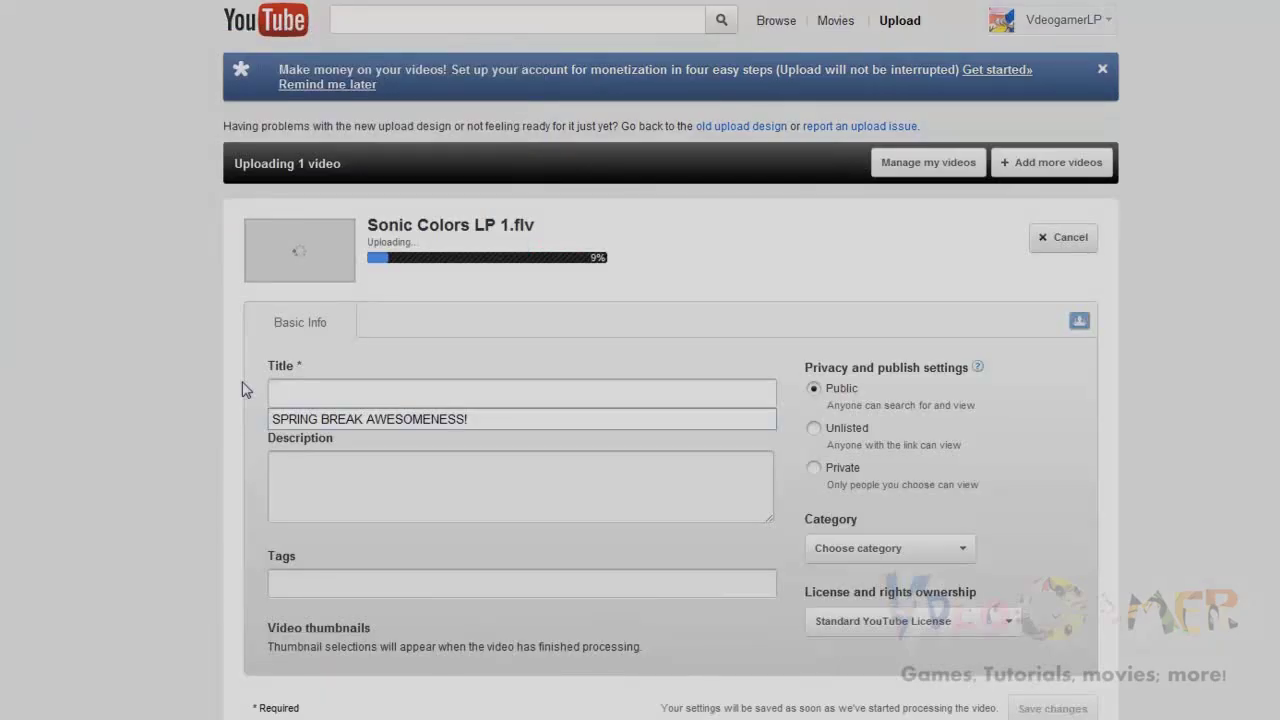
Title the upload 'Let's Play Sonic Colors (Act 1-2) - Goin' Top Speed'
{"action": "type", "text": "Sonic C"}
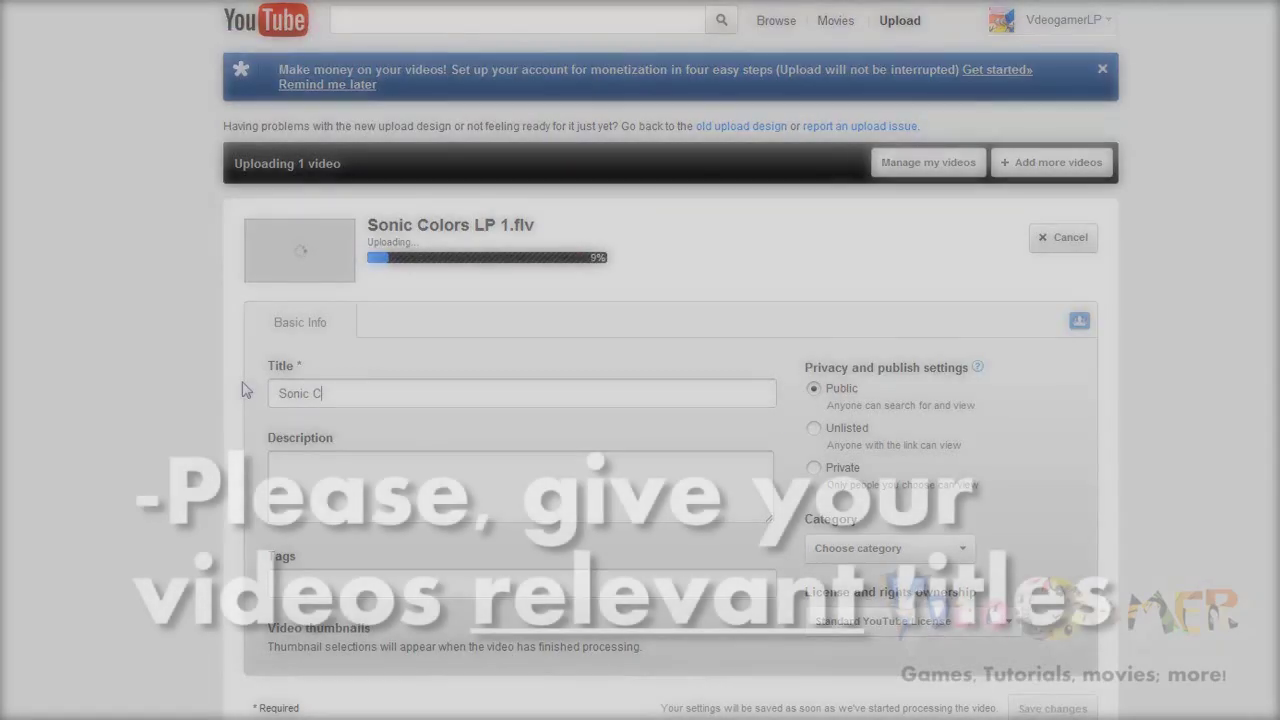
{"action": "type", "text": "ol"}
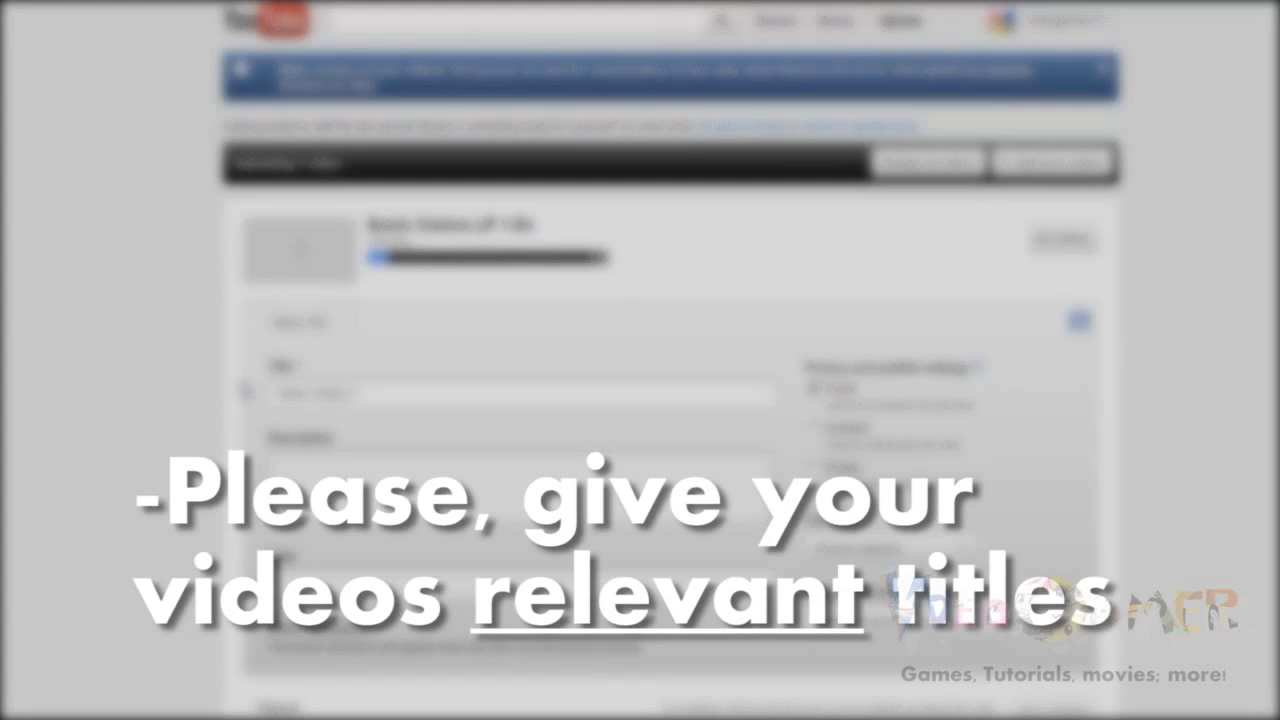
{"action": "type", "text": "ors Let's Play Part 1"}
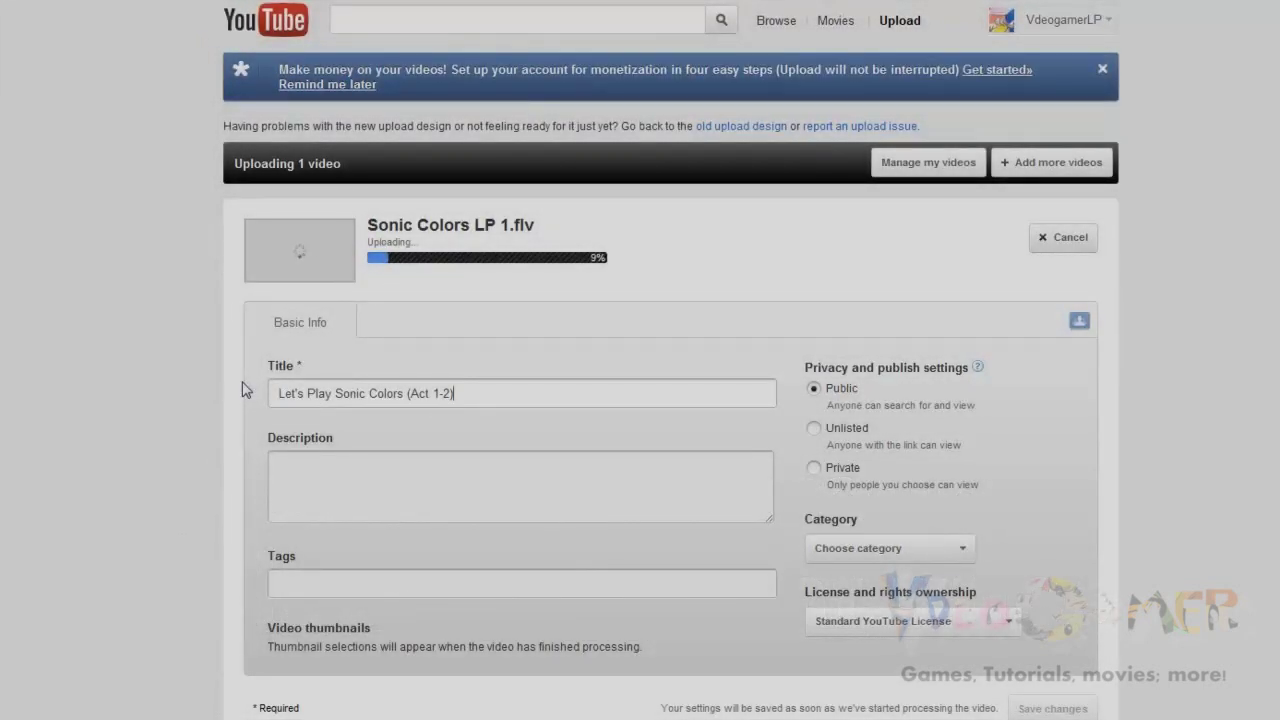
{"action": "type", "text": "-"}
{"action": "key", "text": "BackSpace"}
{"action": "type", "text": "-"}
{"action": "type", "text": "Goin' Top Spe"}
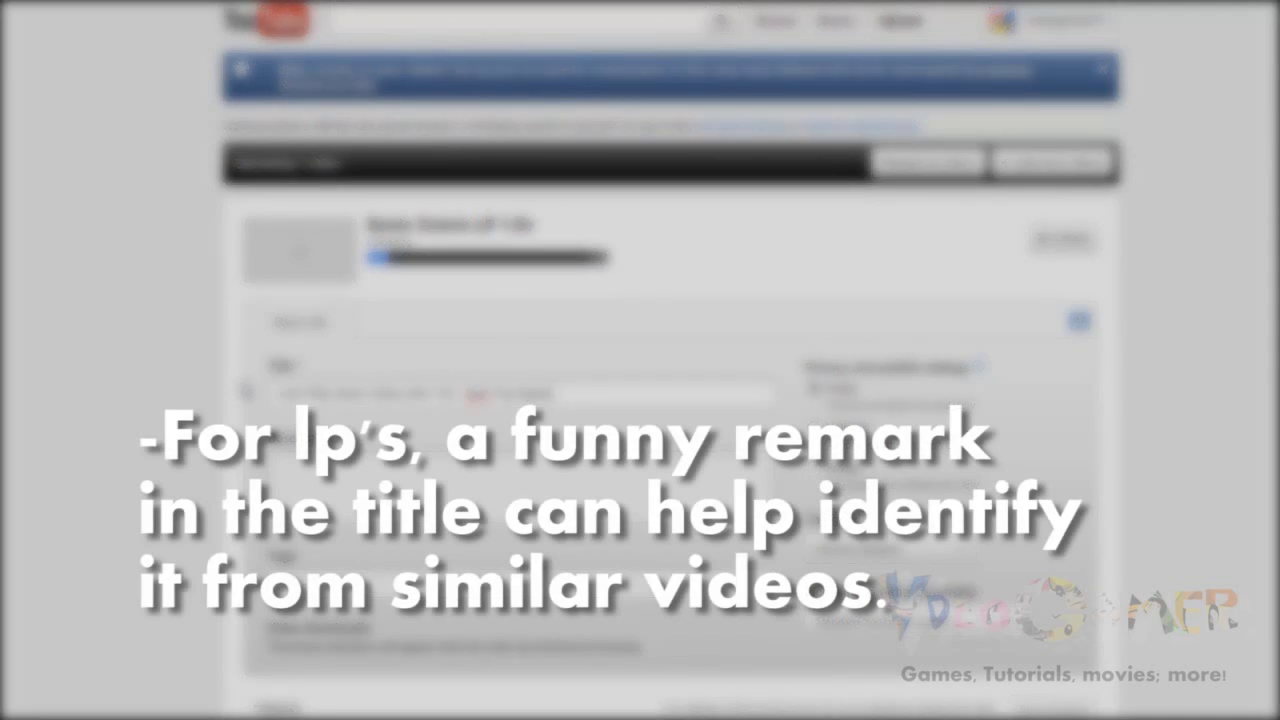
{"action": "type", "text": "ed"}
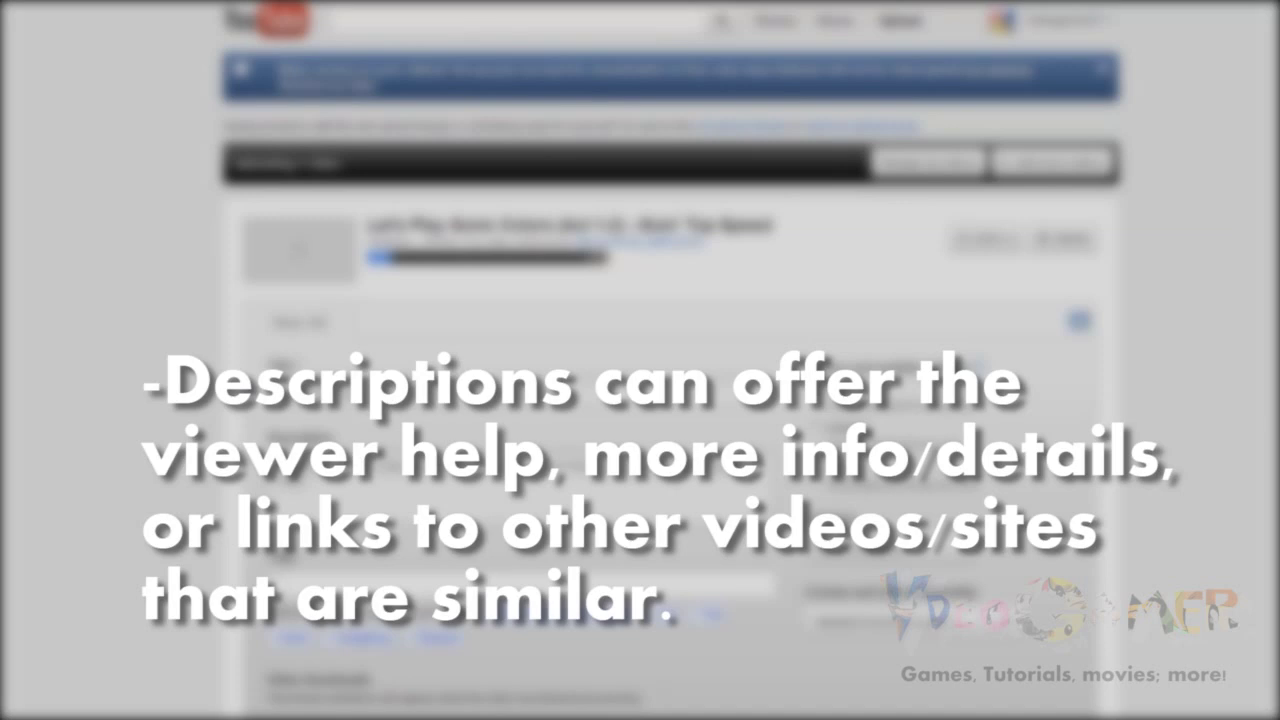
Enter the tags sonic colors, lets play, nintendo and sega
{"action": "type", "text": "amer, s"}
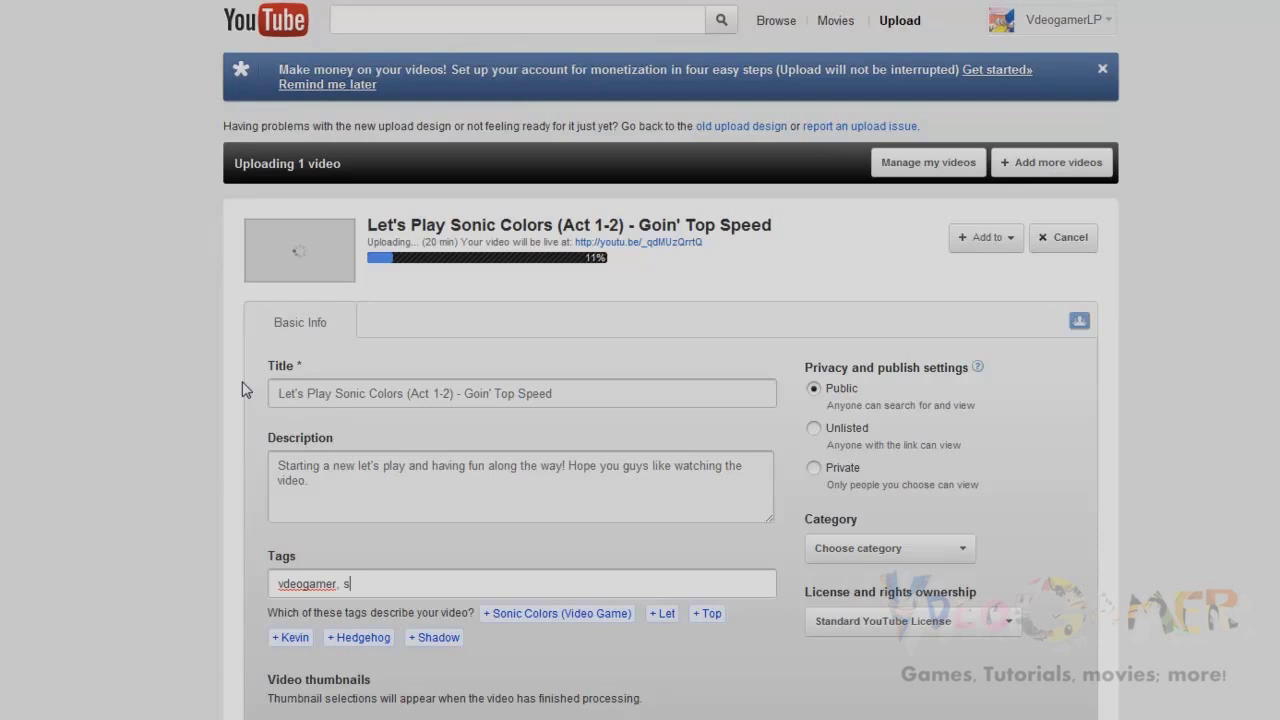
{"action": "type", "text": "onic color"}
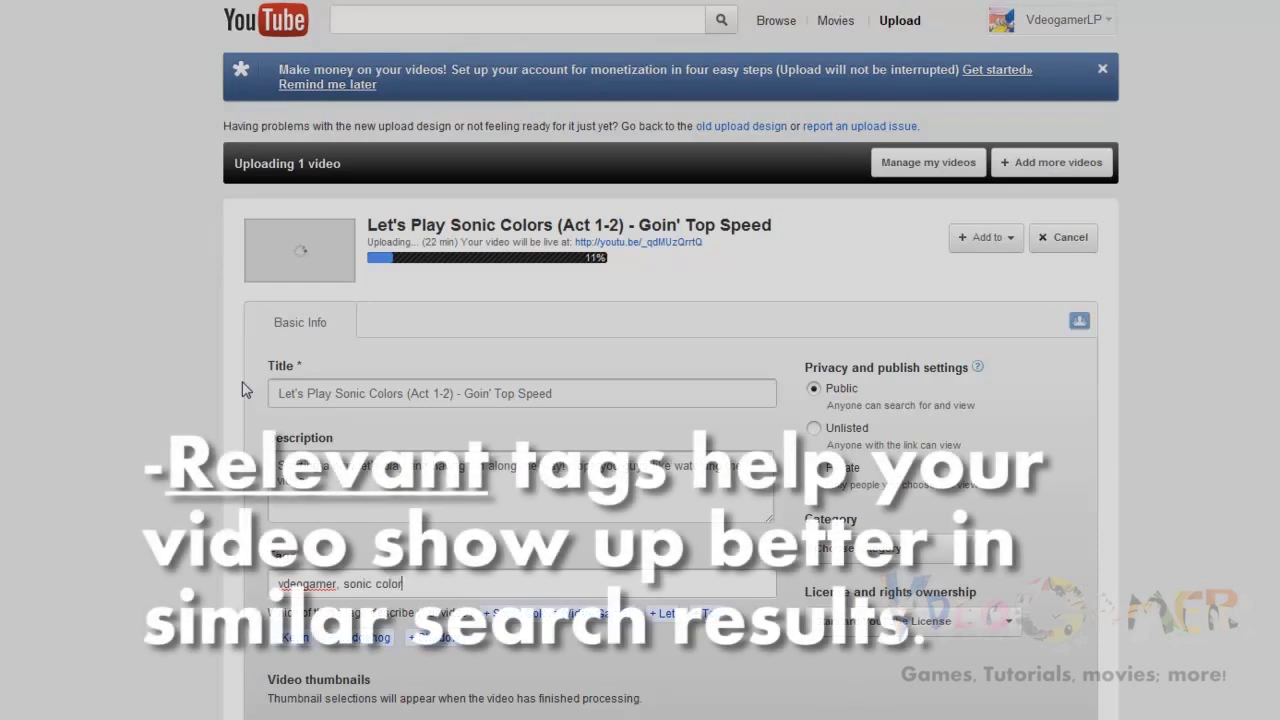
{"action": "type", "text": "s lets play nintendo"}
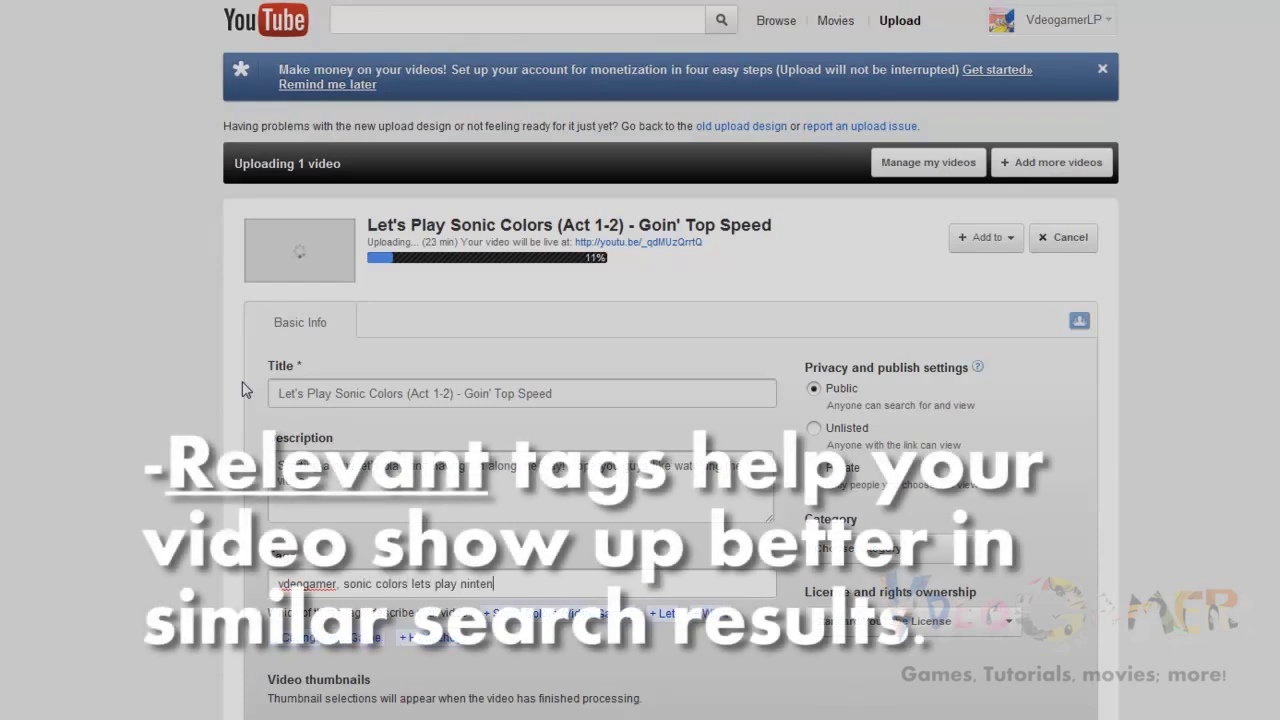
{"action": "type", "text": " sega"}
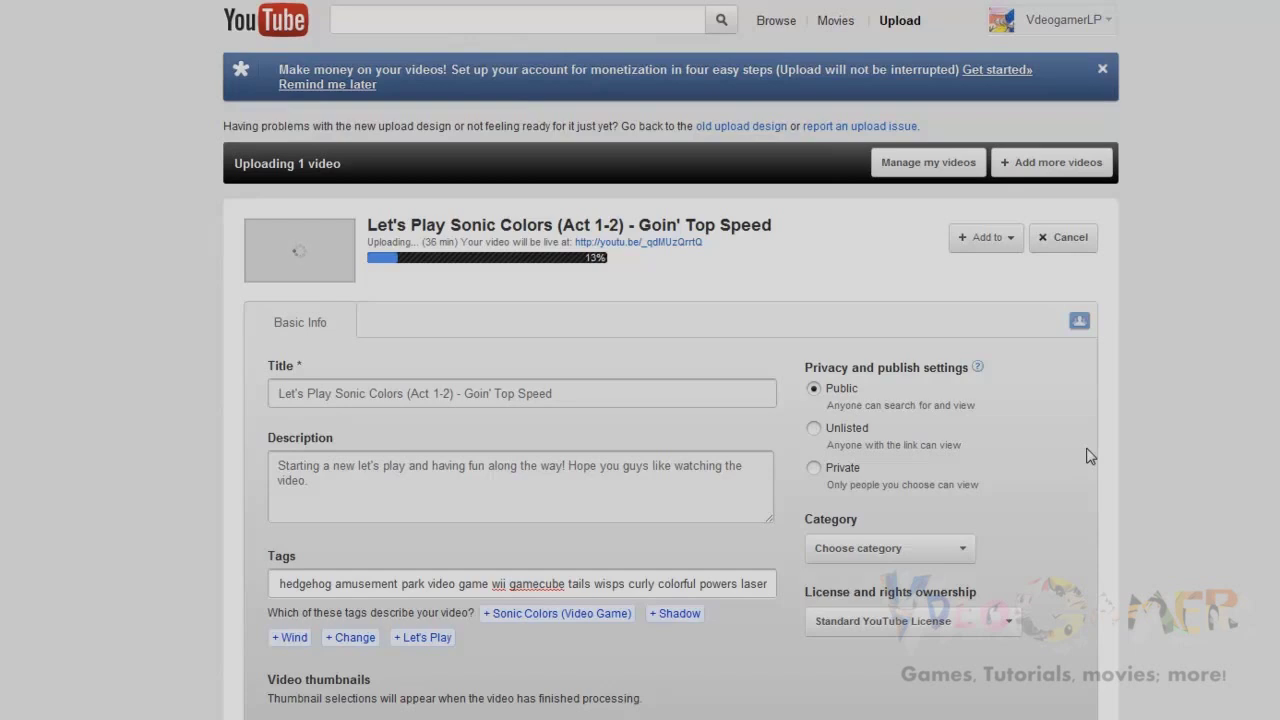
Set the category to Gaming, save the details, and keep the Standard YouTube License
{"action": "left_click", "coordinate": [1029, 490]}
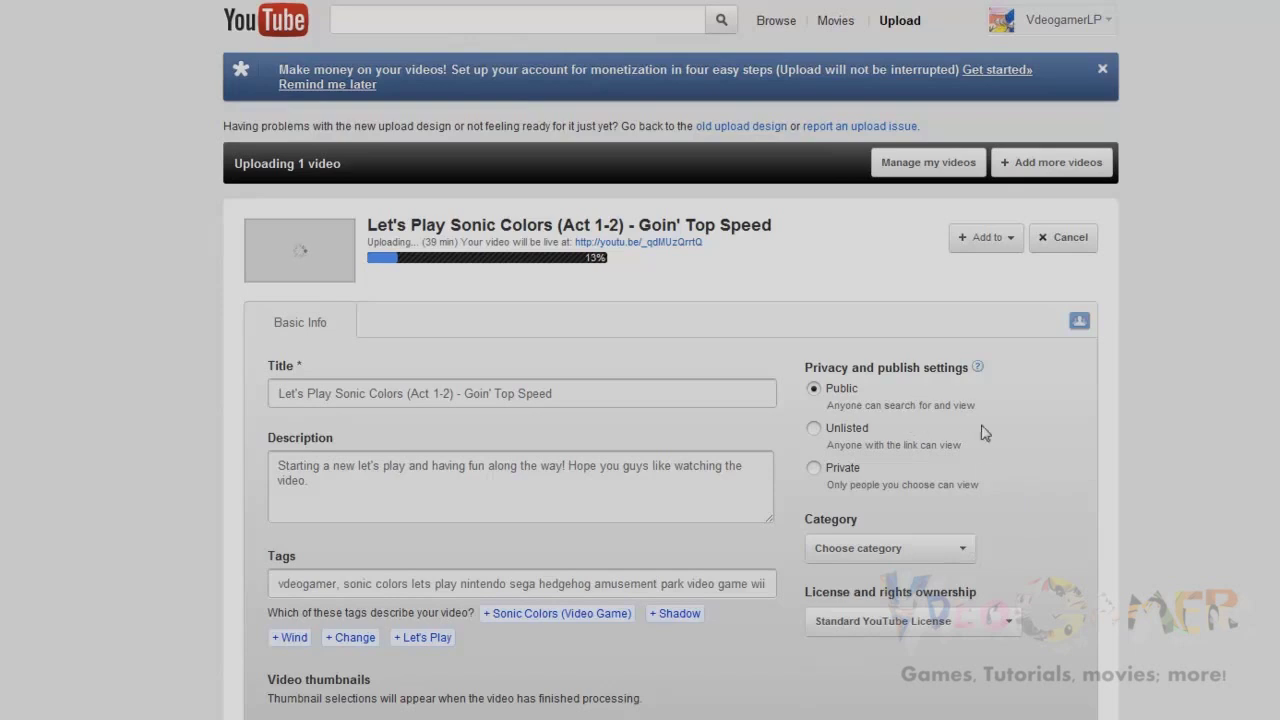
{"action": "left_click", "coordinate": [962, 549]}
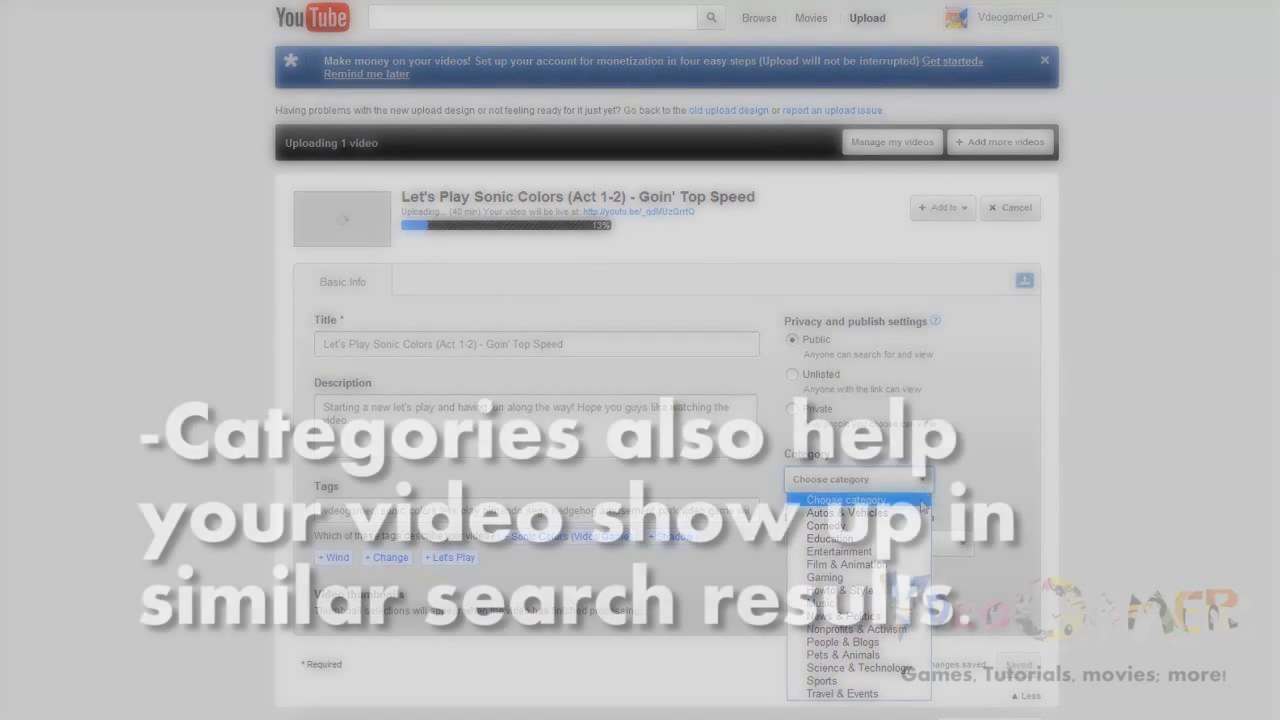
{"action": "left_click", "coordinate": [858, 578]}
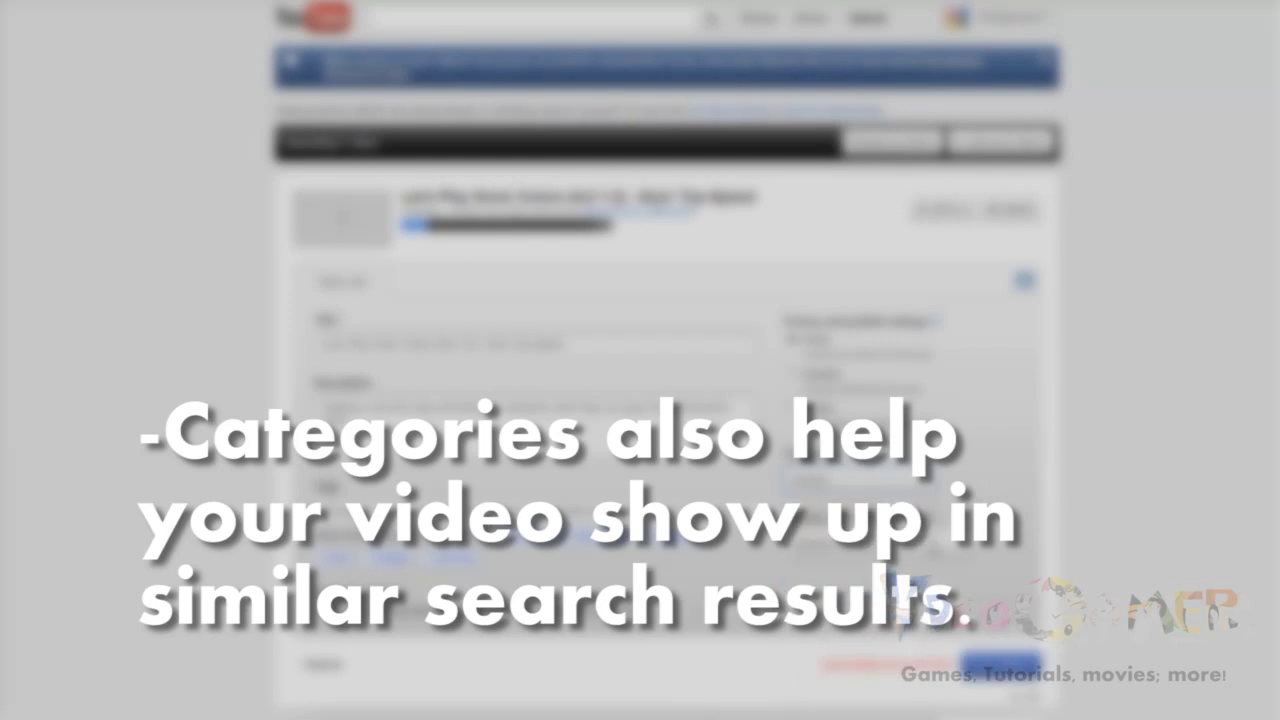
{"action": "left_click", "coordinate": [1000, 665]}
{"action": "left_click", "coordinate": [965, 544]}
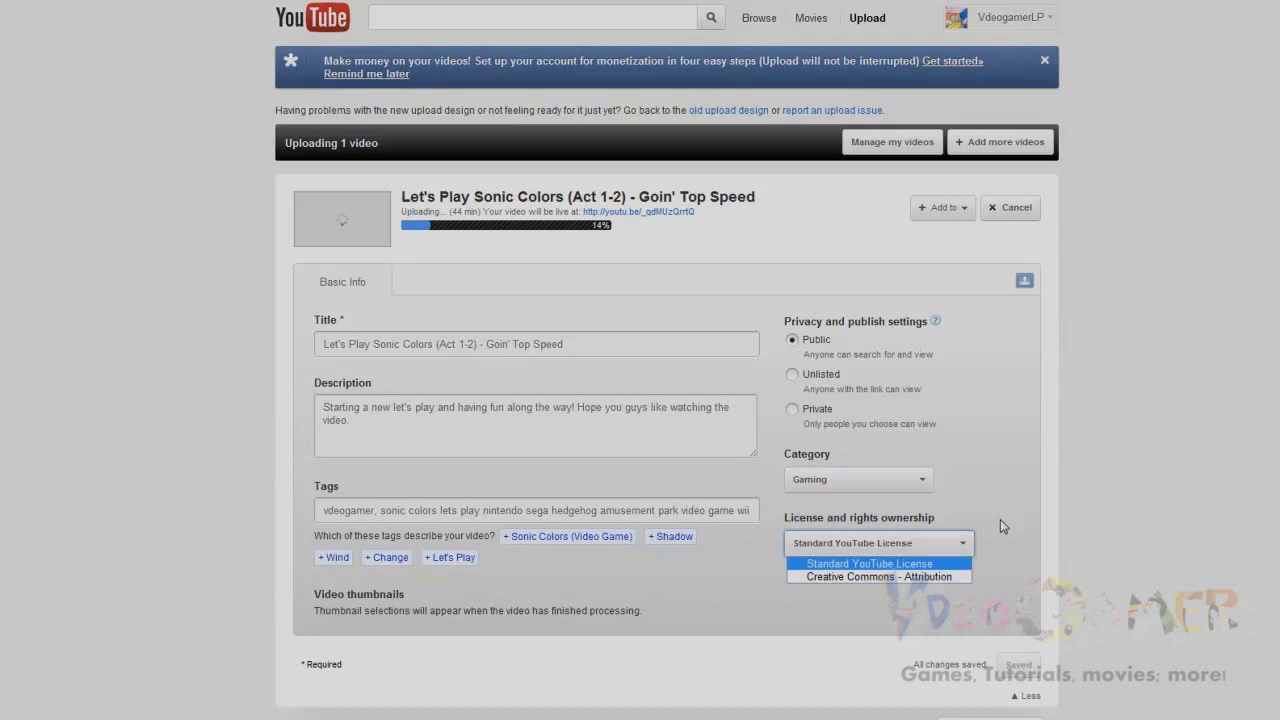
{"action": "left_click", "coordinate": [1004, 517]}
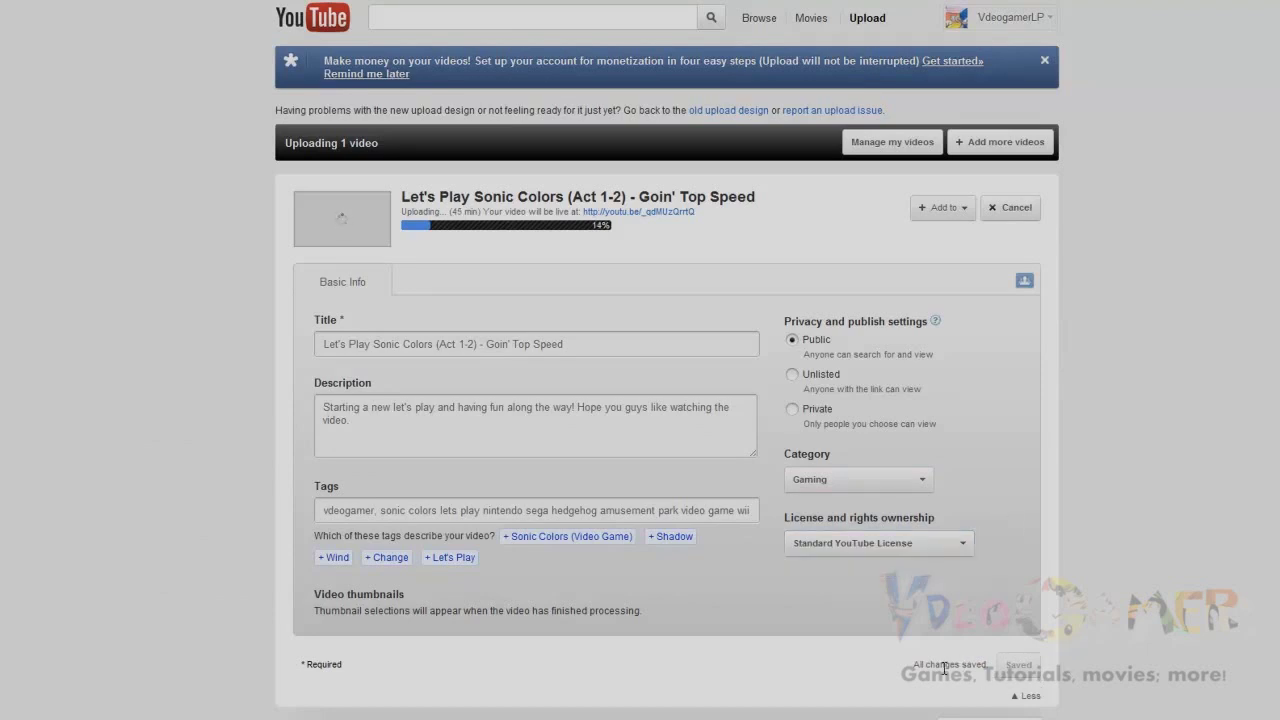